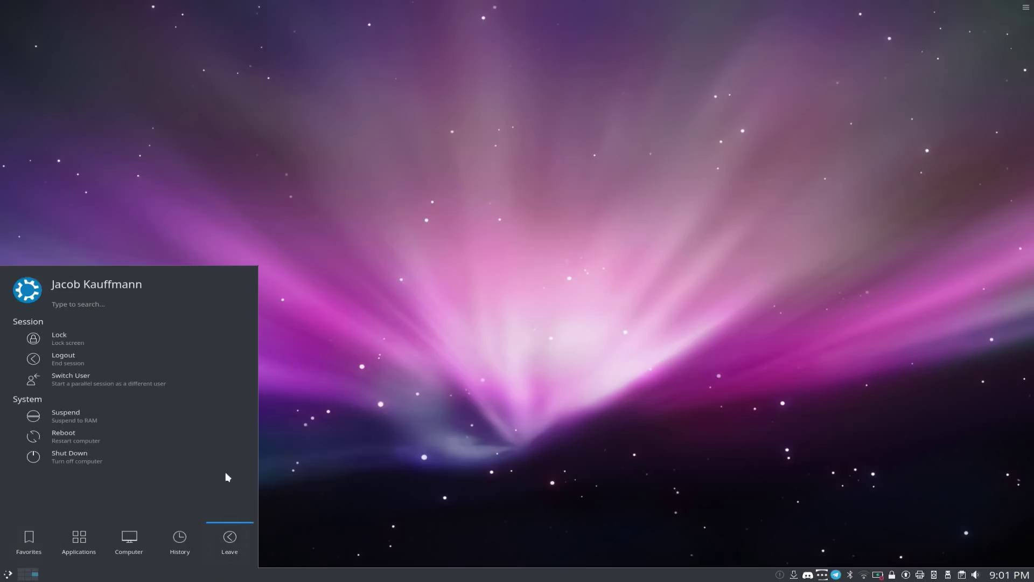
# Reboot the computer and enter the UEFI setup during startup.
pyautogui.click(221, 441)
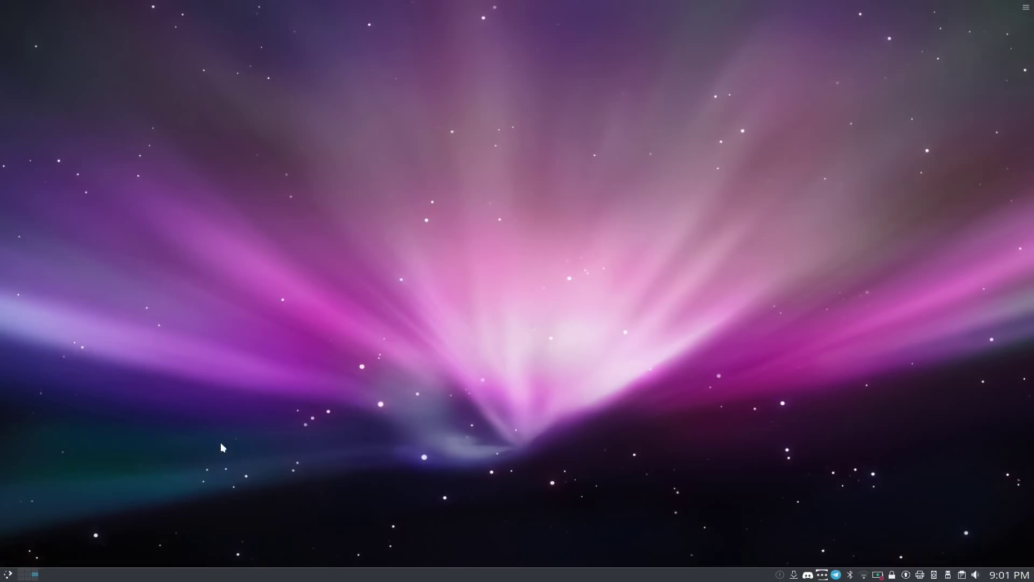
pyautogui.click(479, 330)
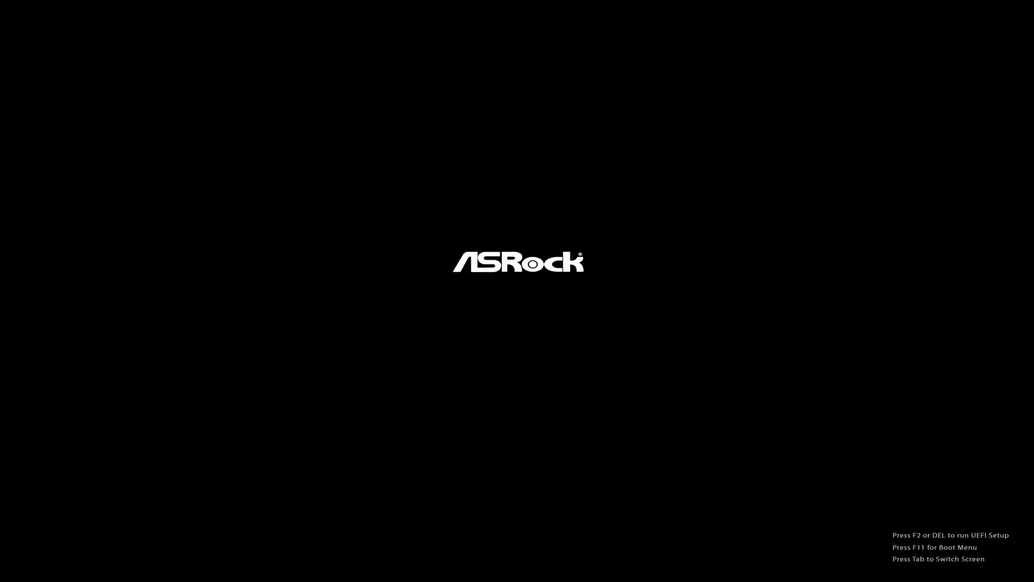
pyautogui.press('Delete')
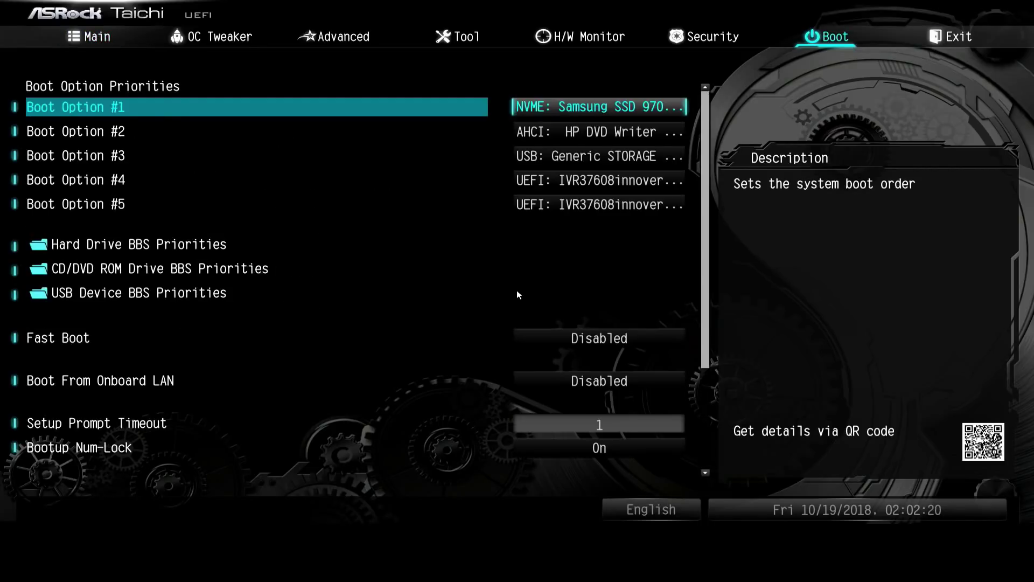
# Boot from the USB drive with the Boot Override entry "UEFI: IVR37608innovera PMAP".
pyautogui.press('Right')
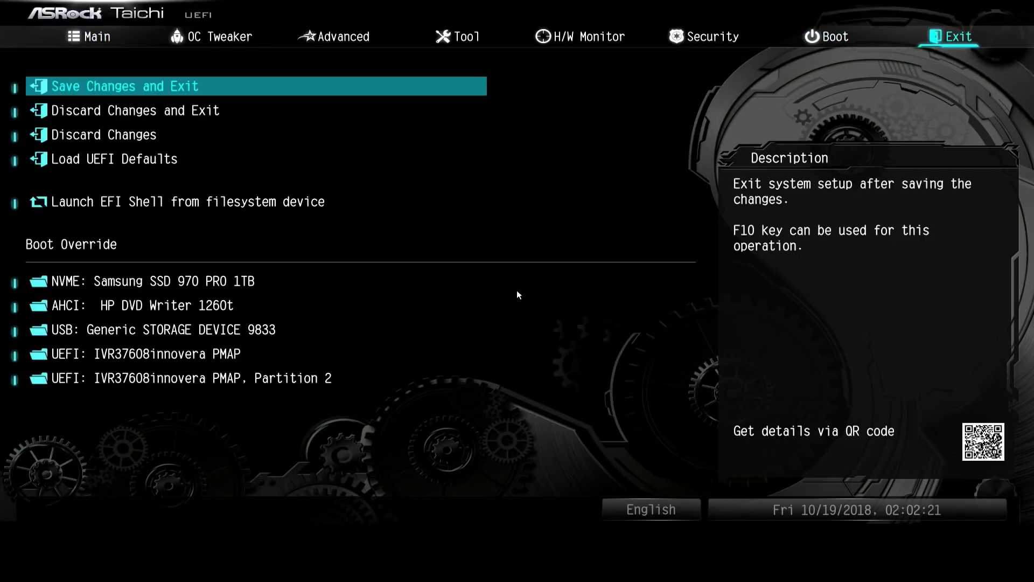
pyautogui.press('Down')
pyautogui.press('Down')
pyautogui.press('Down')
pyautogui.press('Down')
pyautogui.press('Down')
pyautogui.press('Down')
pyautogui.press('Down')
pyautogui.press('Down')
pyautogui.press('Down')
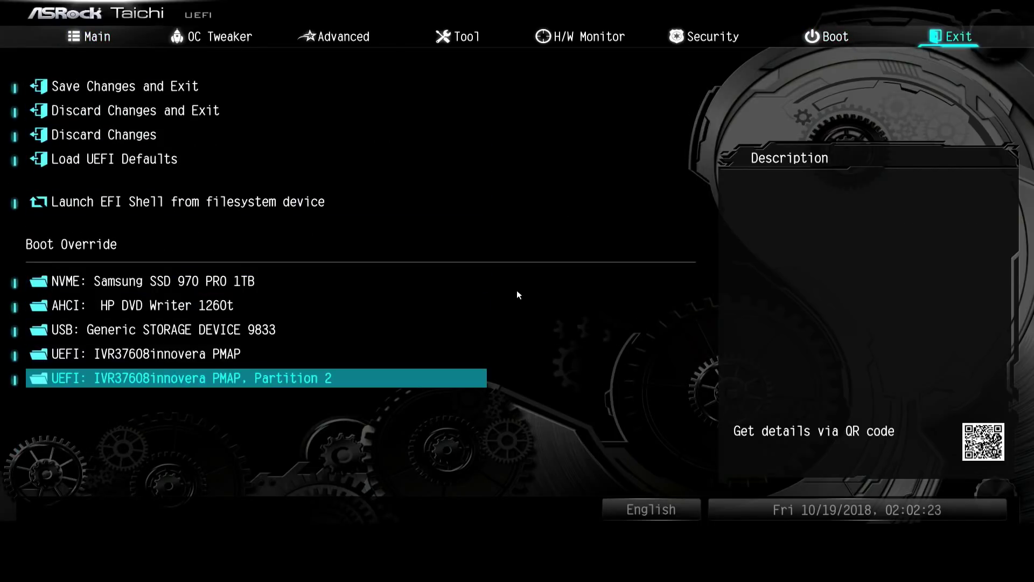
pyautogui.press('Up')
pyautogui.press('Return')
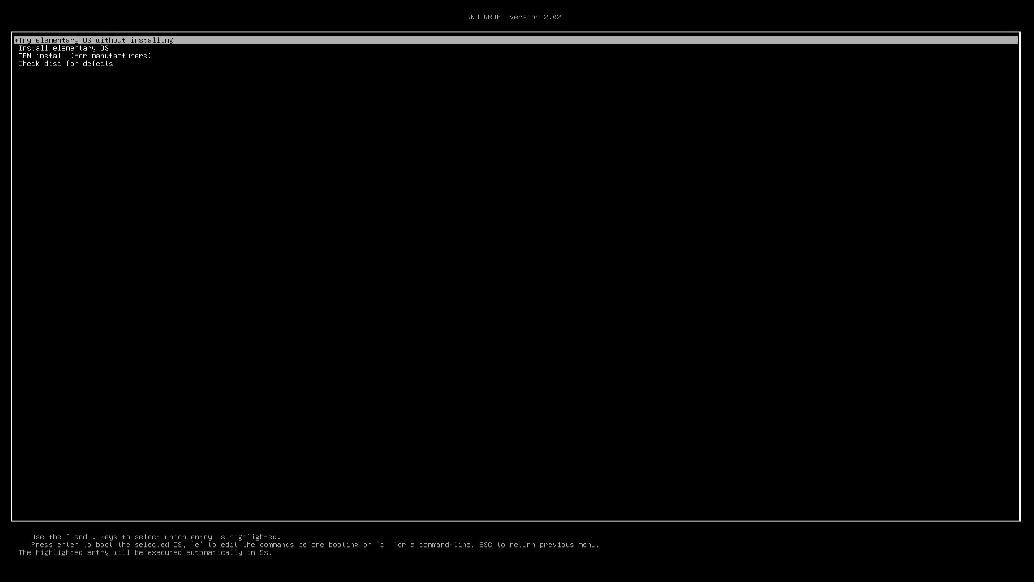
# Start the live session with the GRUB entry "Try elementary OS without installing".
pyautogui.press('Down')
pyautogui.press('Up')
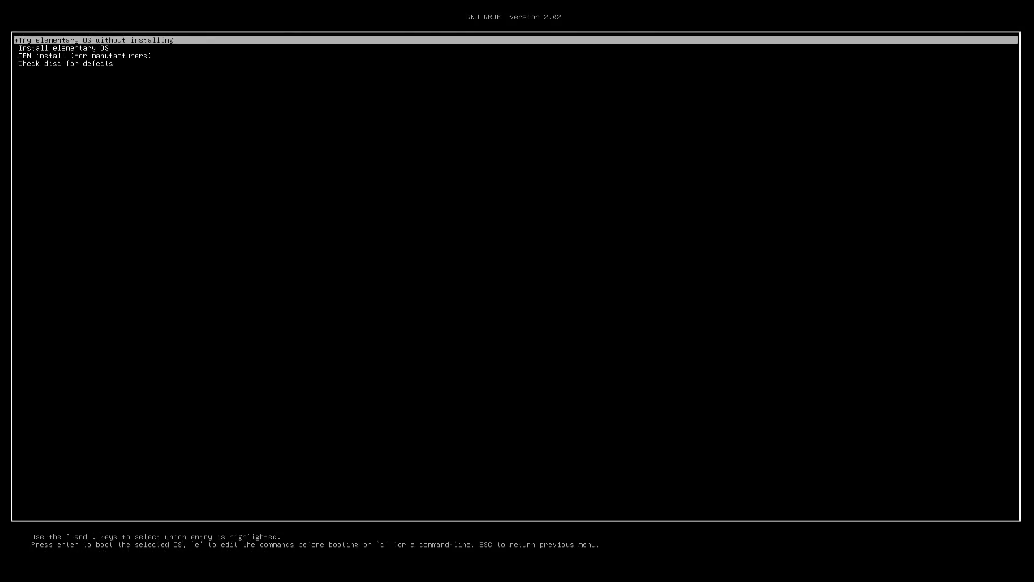
pyautogui.press('Return')
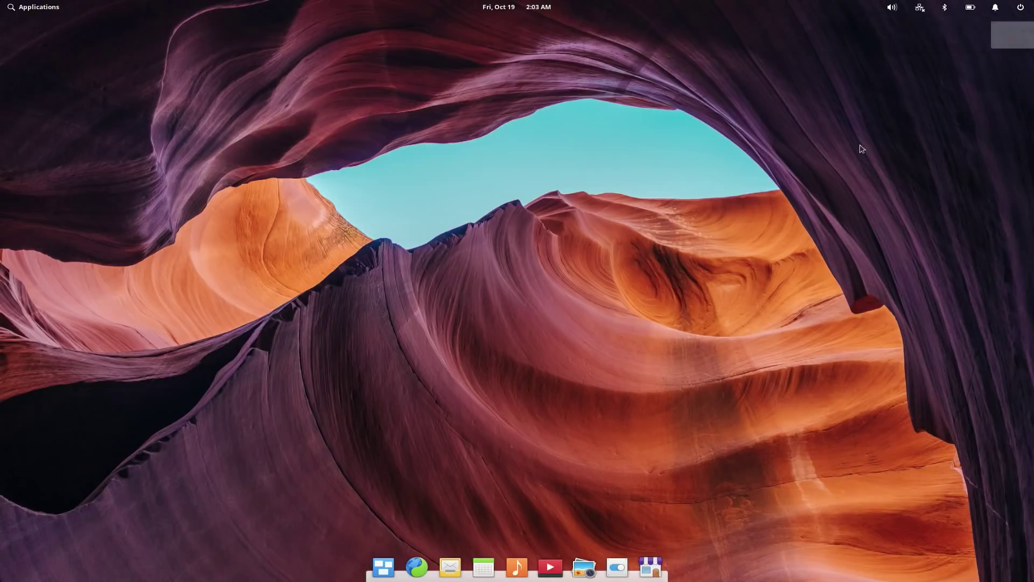
# Set the MGW 32" display's resolution to 1920 × 1080 (16:9) in System Settings and keep the configuration.
pyautogui.click(616, 567)
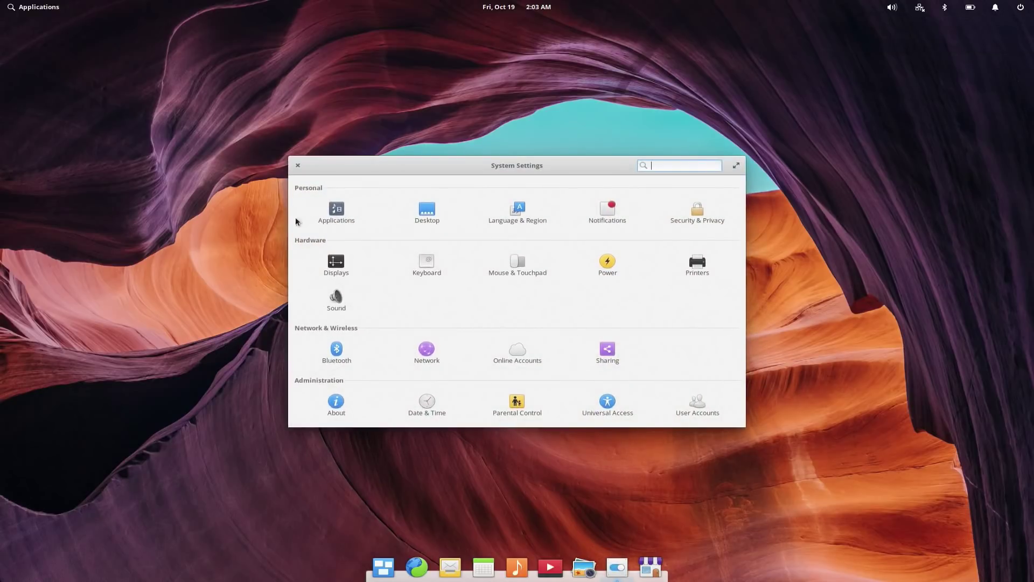
pyautogui.click(352, 276)
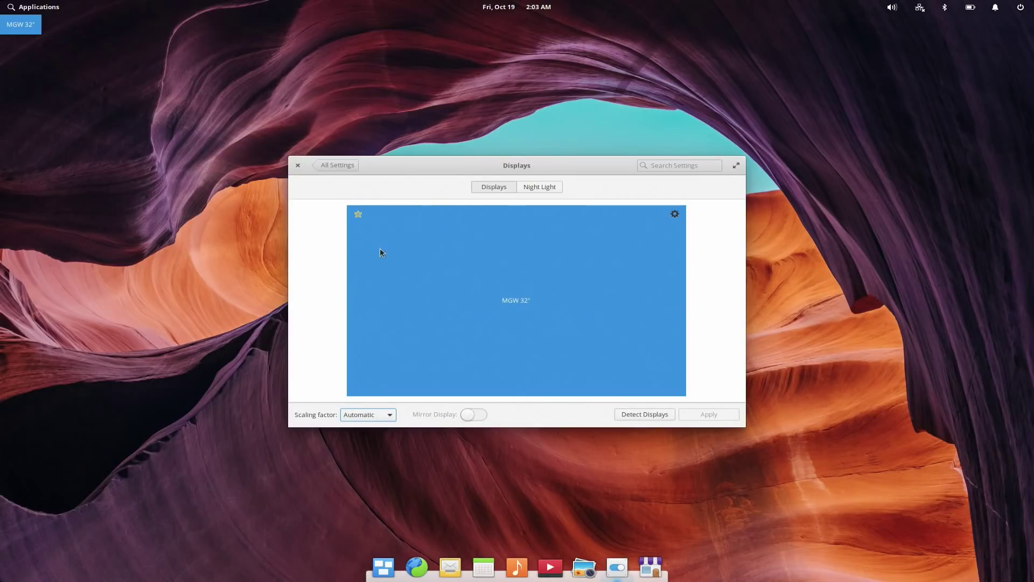
pyautogui.click(675, 214)
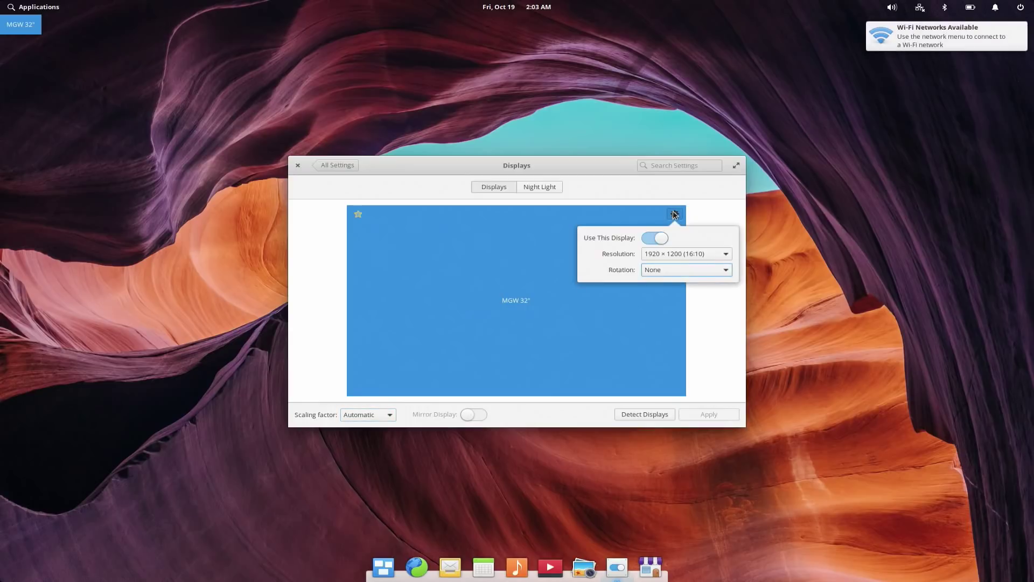
pyautogui.click(677, 258)
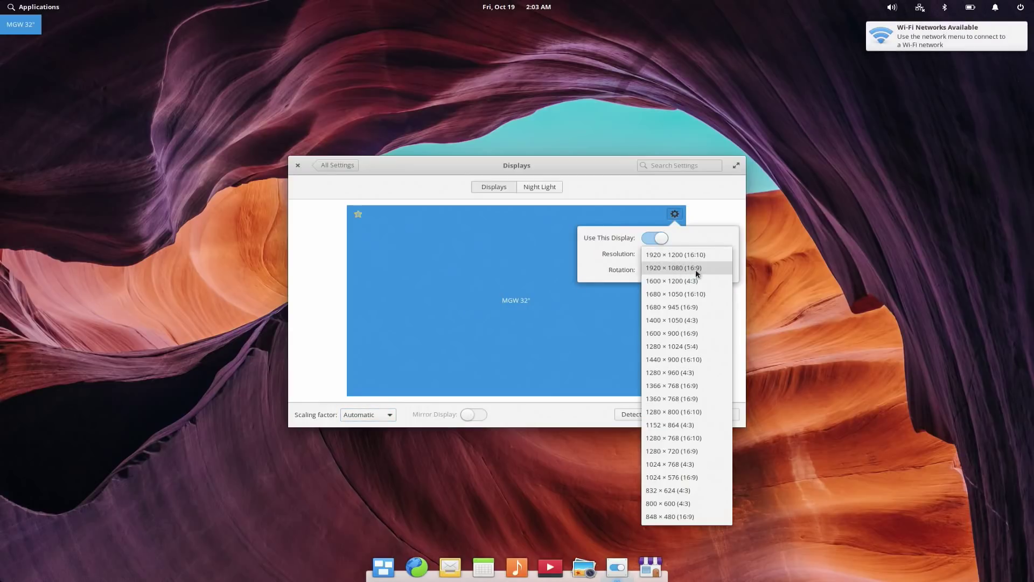
pyautogui.click(695, 269)
pyautogui.click(709, 412)
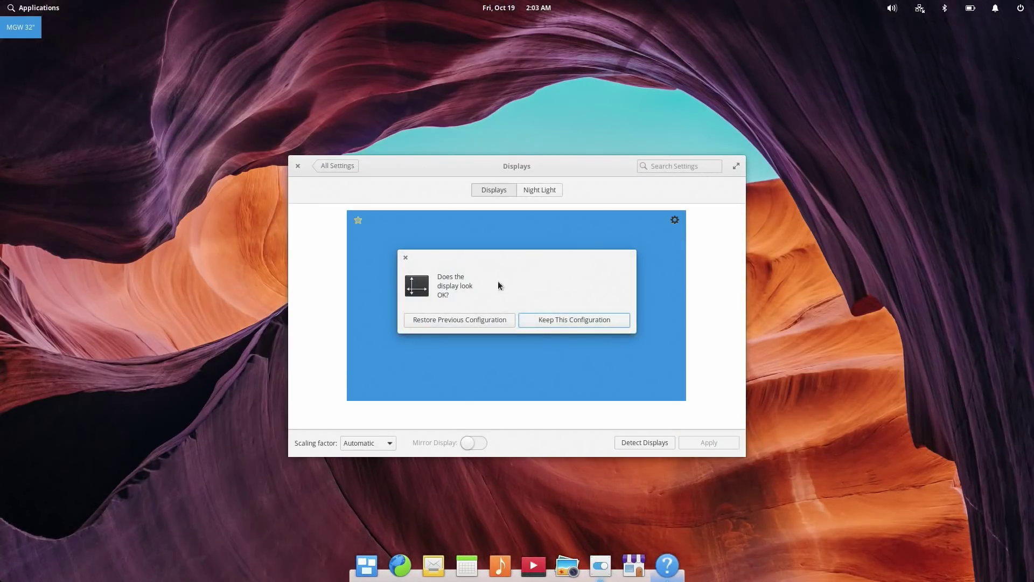
pyautogui.click(541, 325)
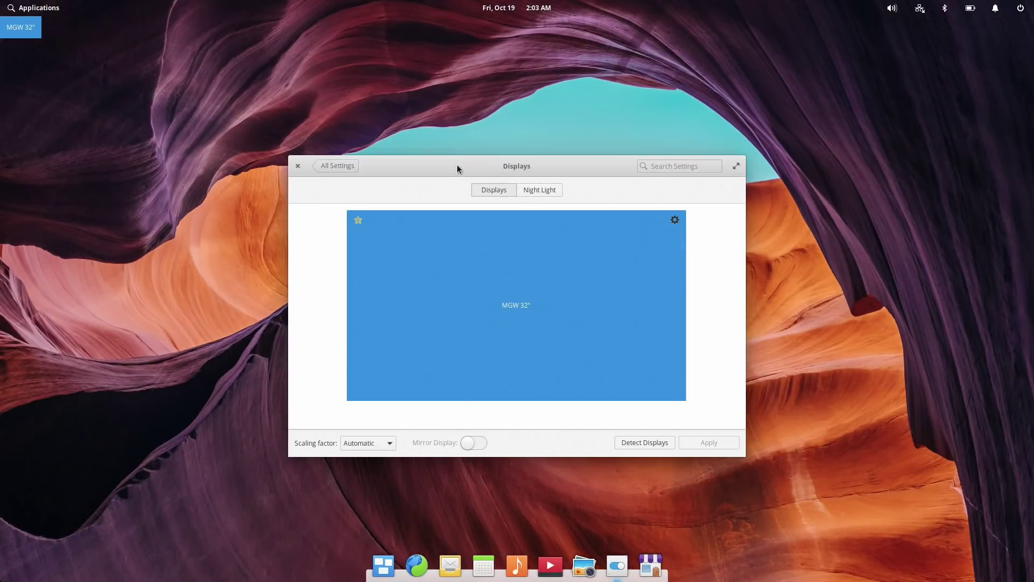
# Leave the display settings and close System Settings.
pyautogui.moveTo(458, 166); pyautogui.dragTo(433, 163)
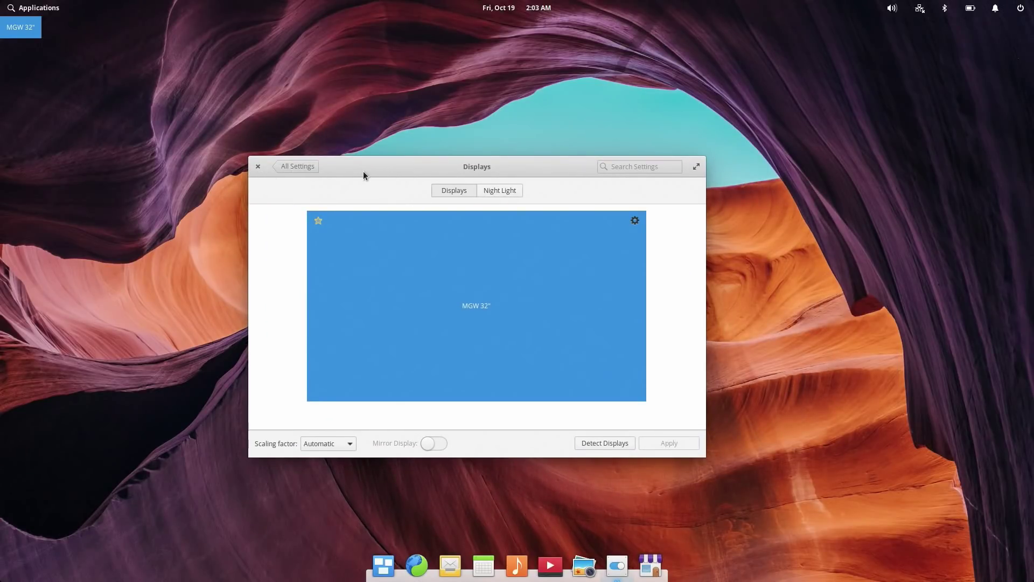
pyautogui.moveTo(363, 170); pyautogui.dragTo(398, 155)
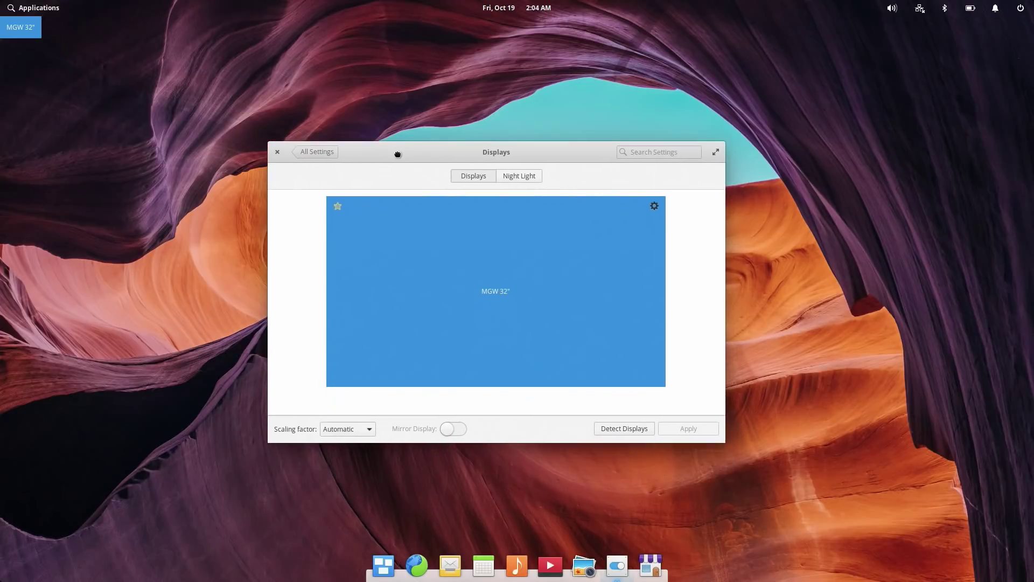
pyautogui.click(312, 152)
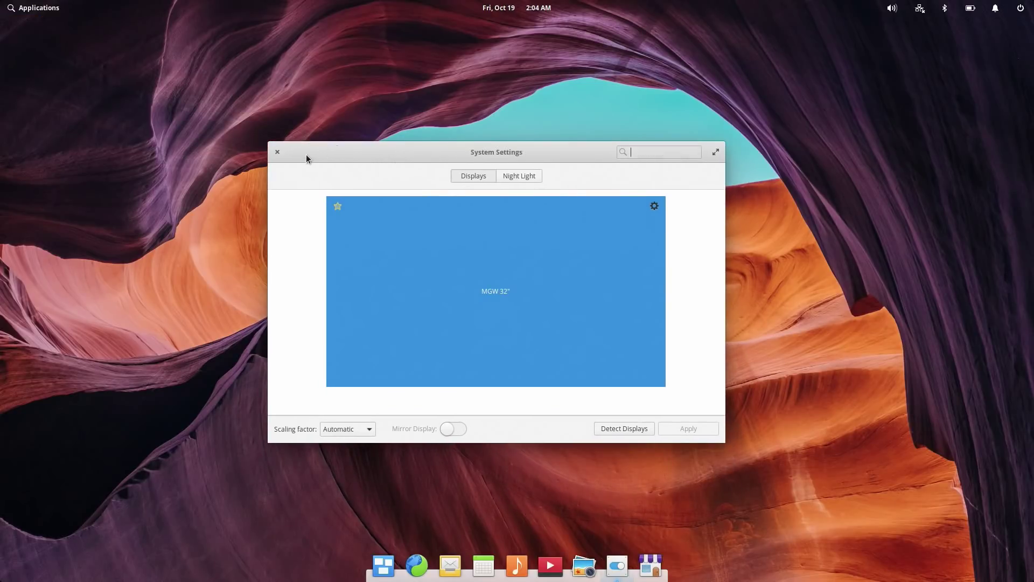
pyautogui.moveTo(306, 158); pyautogui.dragTo(306, 188)
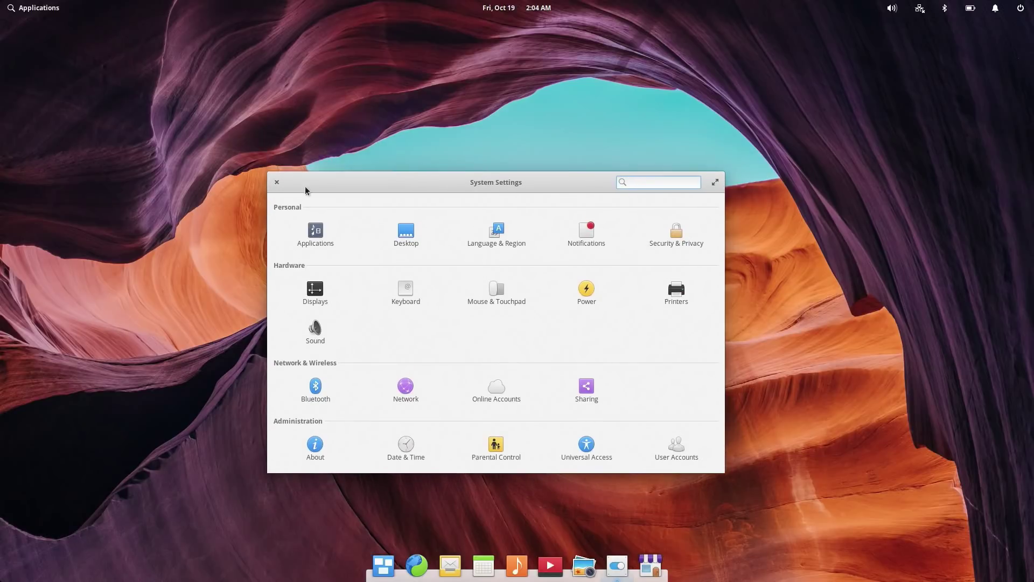
pyautogui.click(277, 184)
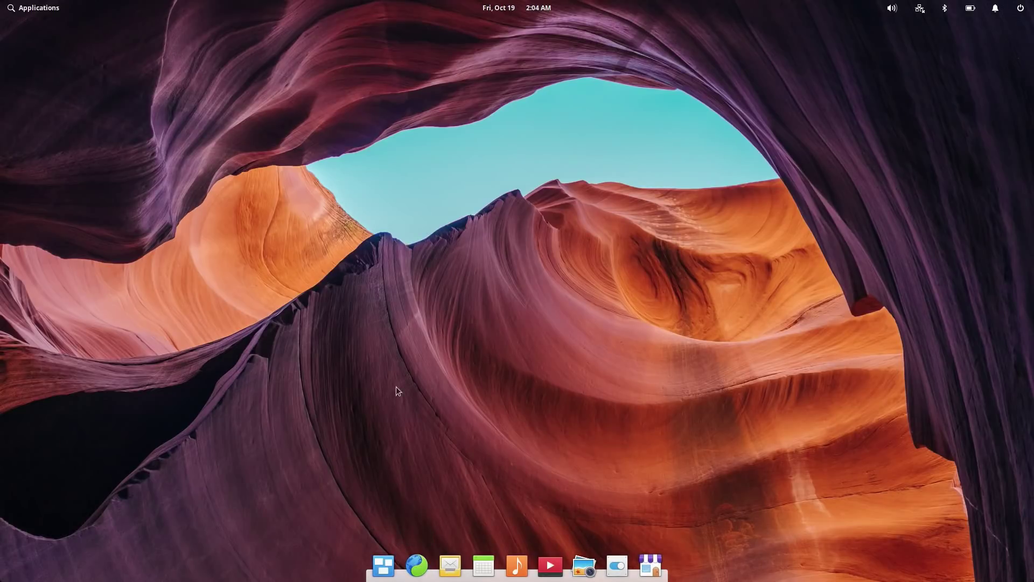
# Launch the elementary OS installer and accept English as language with the English (US) keyboard layout.
pyautogui.click(2, 5)
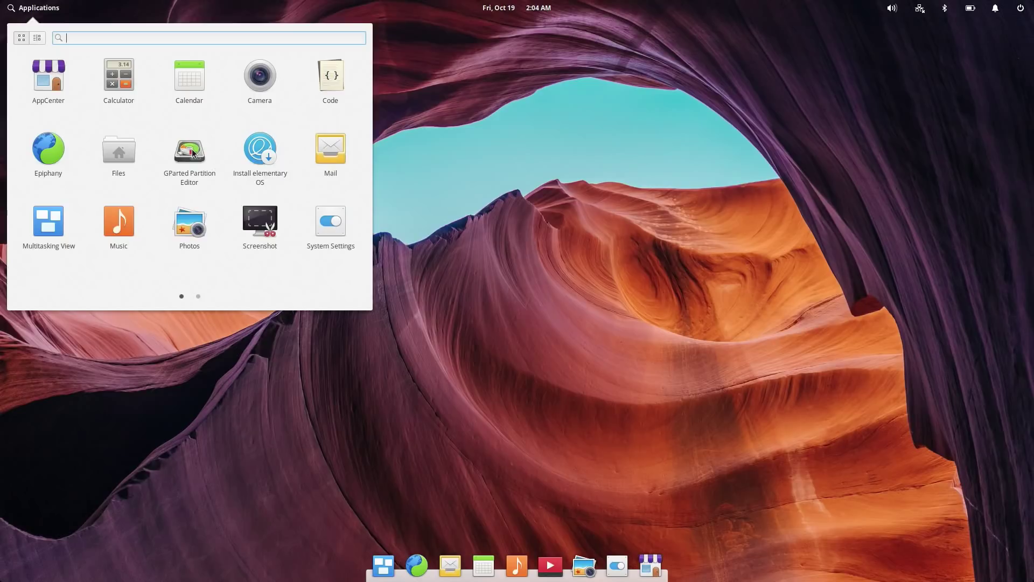
pyautogui.click(250, 152)
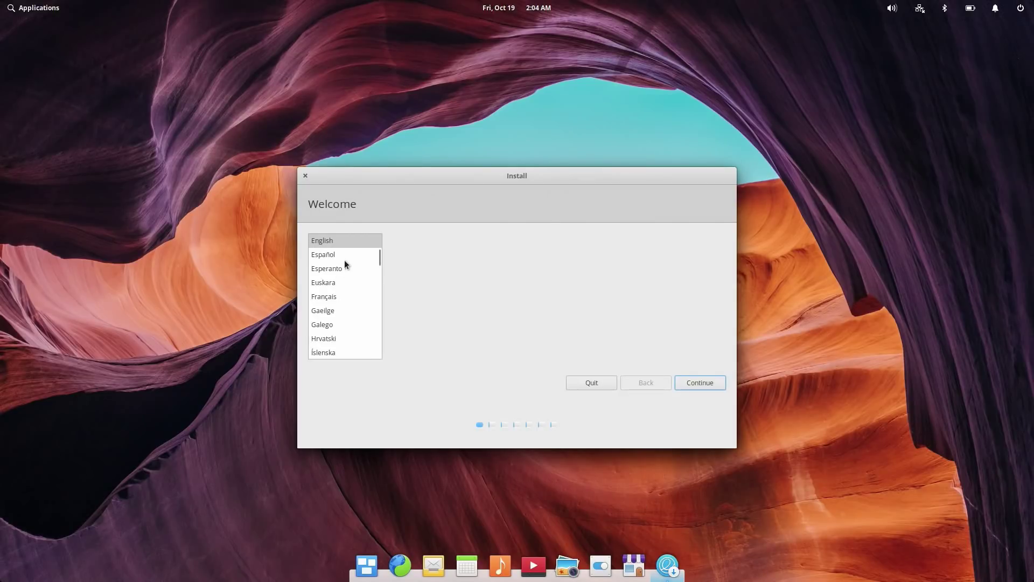
pyautogui.click(696, 383)
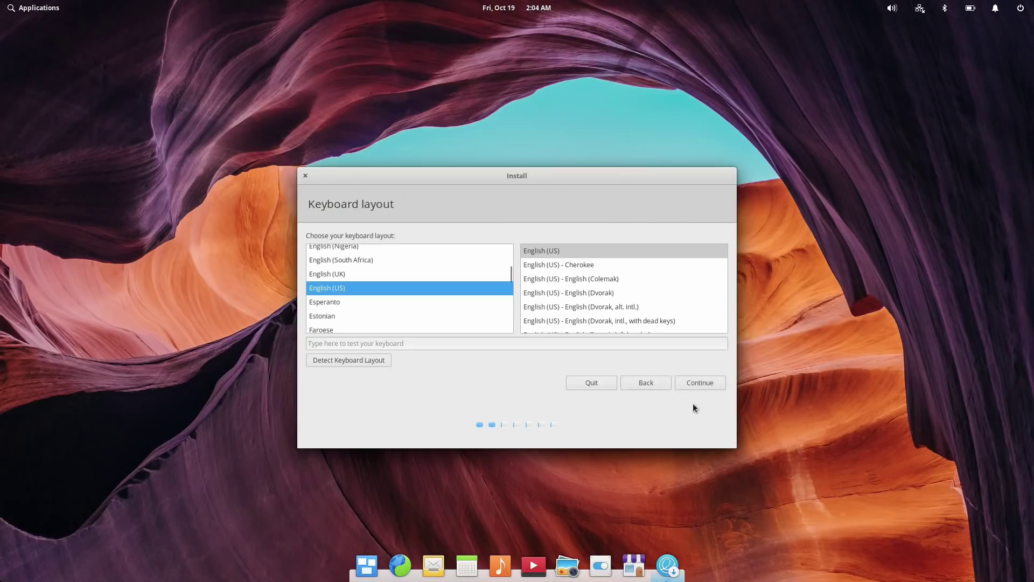
pyautogui.click(693, 384)
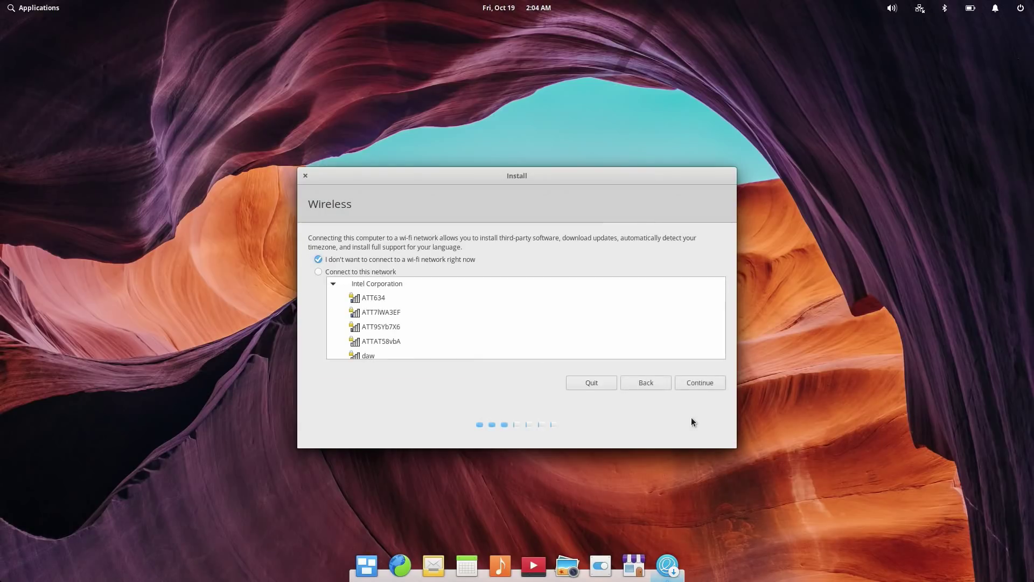
# Connect the installer to the TP-LINK_748E wireless network with its Wi-Fi password and continue to the updates page.
pyautogui.click(334, 272)
pyautogui.scroll(-3, 424, 327)
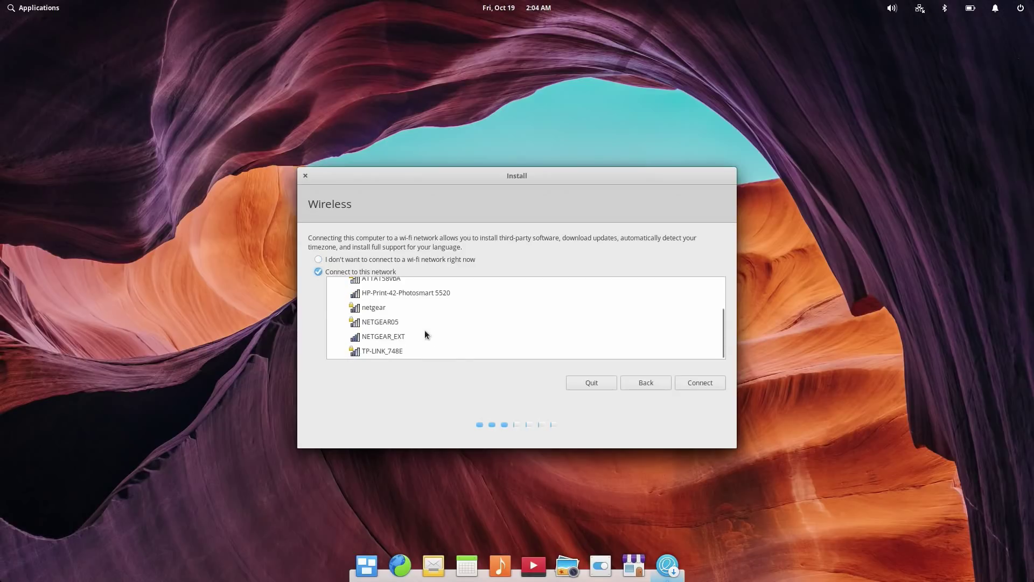
pyautogui.click(410, 353)
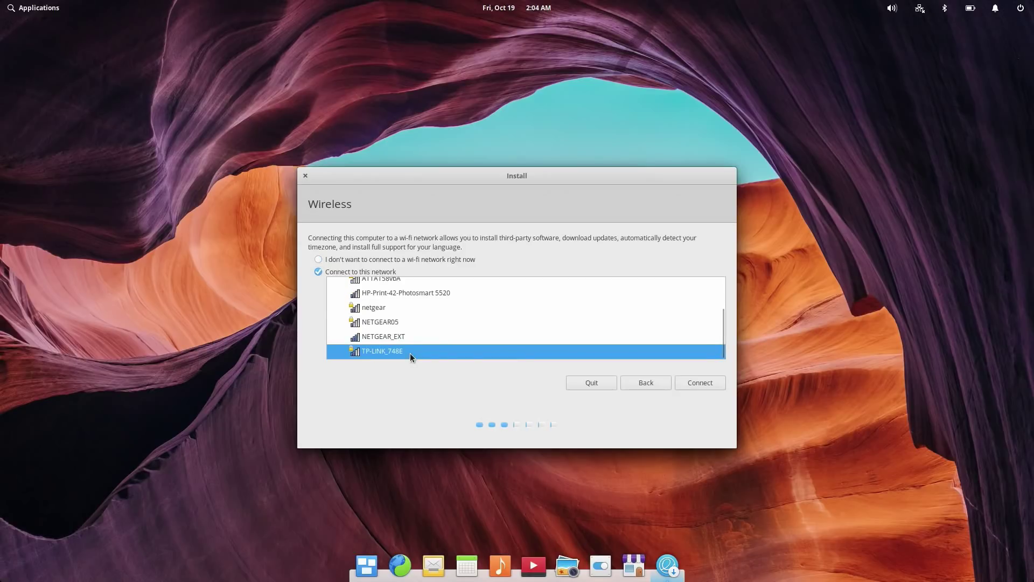
pyautogui.click(704, 387)
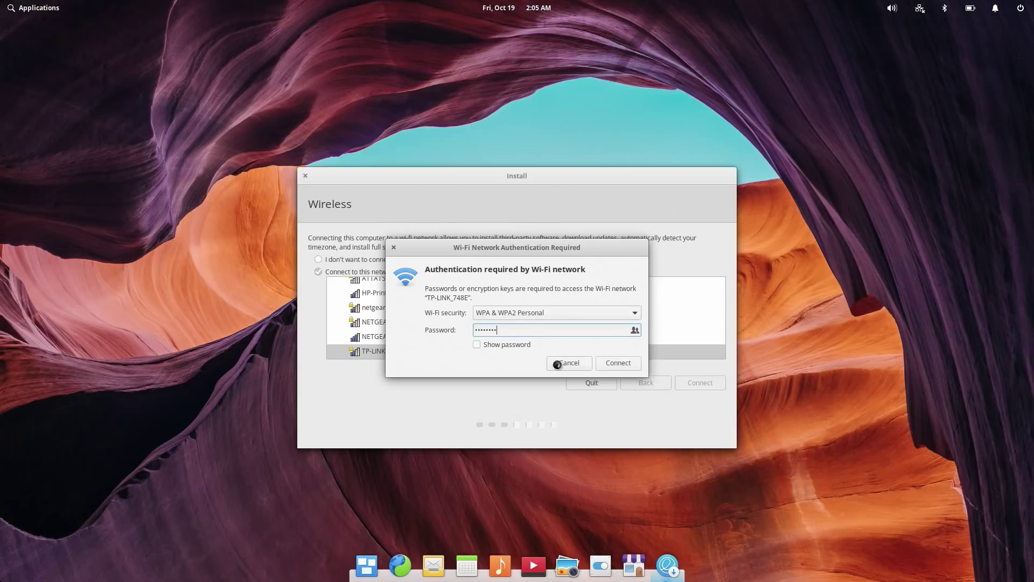
pyautogui.click(609, 363)
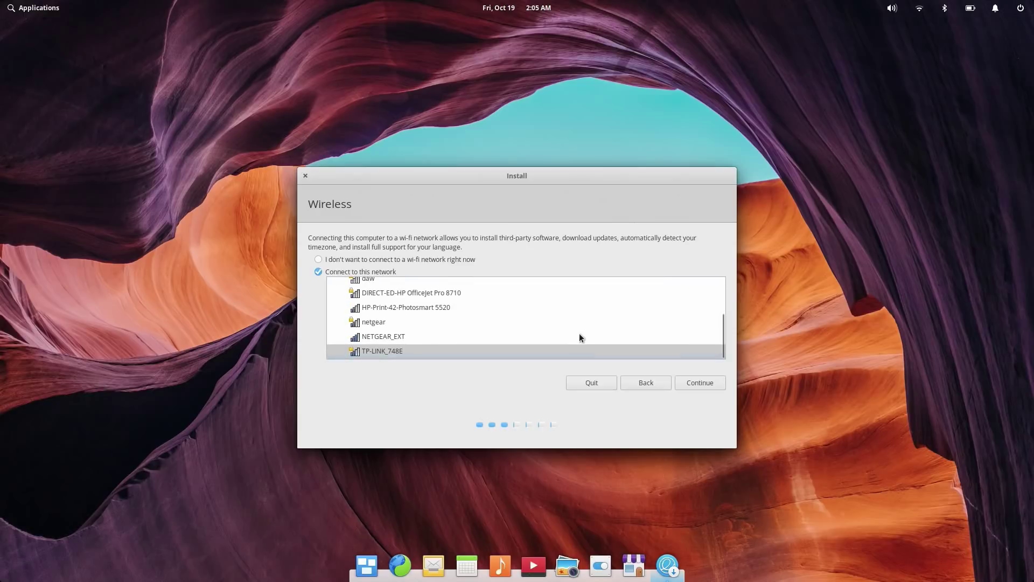
pyautogui.click(707, 383)
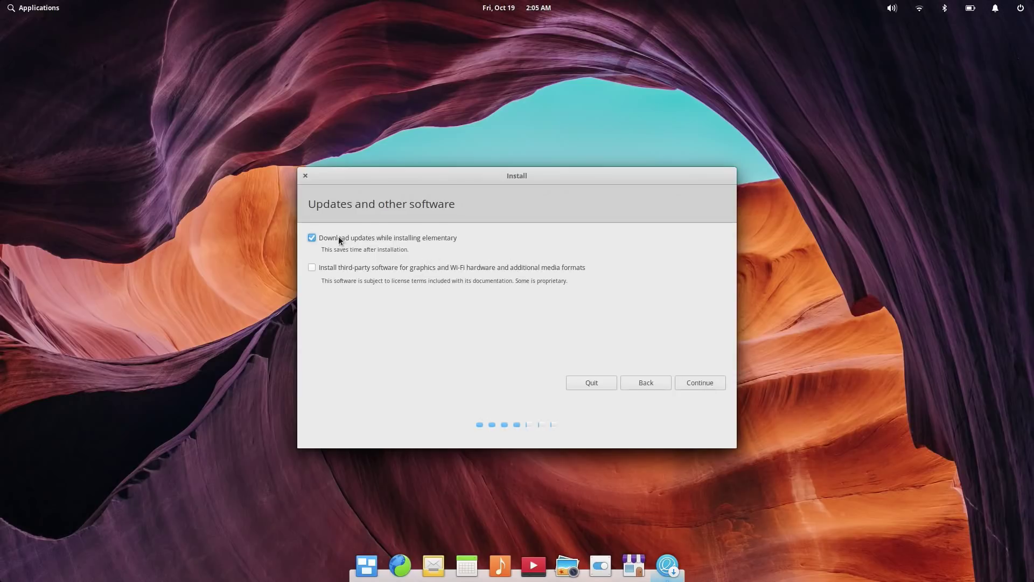
# Enable third-party software for graphics, Wi-Fi and media formats, and choose "Something else" as the installation type.
pyautogui.click(427, 274)
pyautogui.click(699, 383)
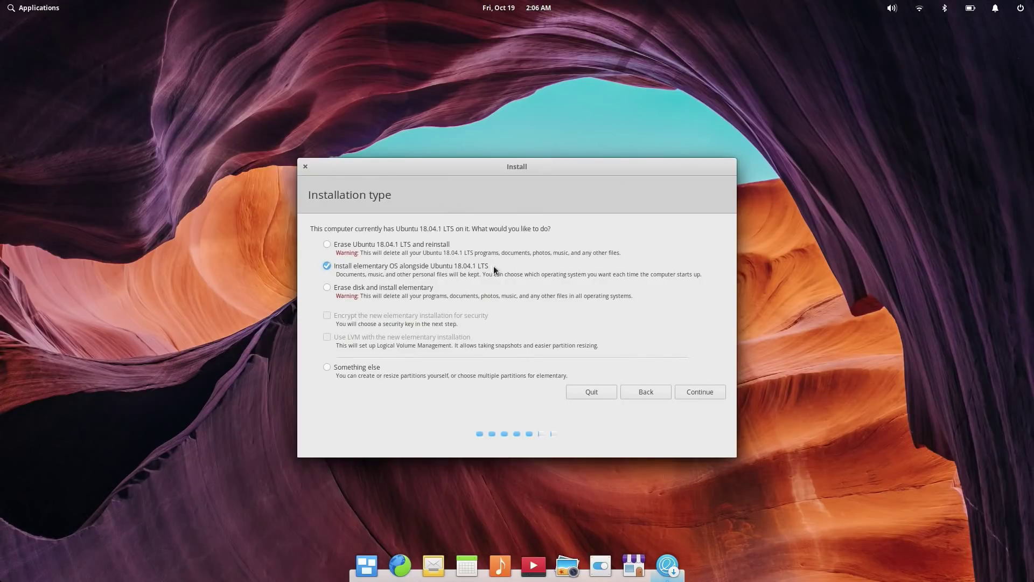
pyautogui.click(360, 367)
pyautogui.click(693, 387)
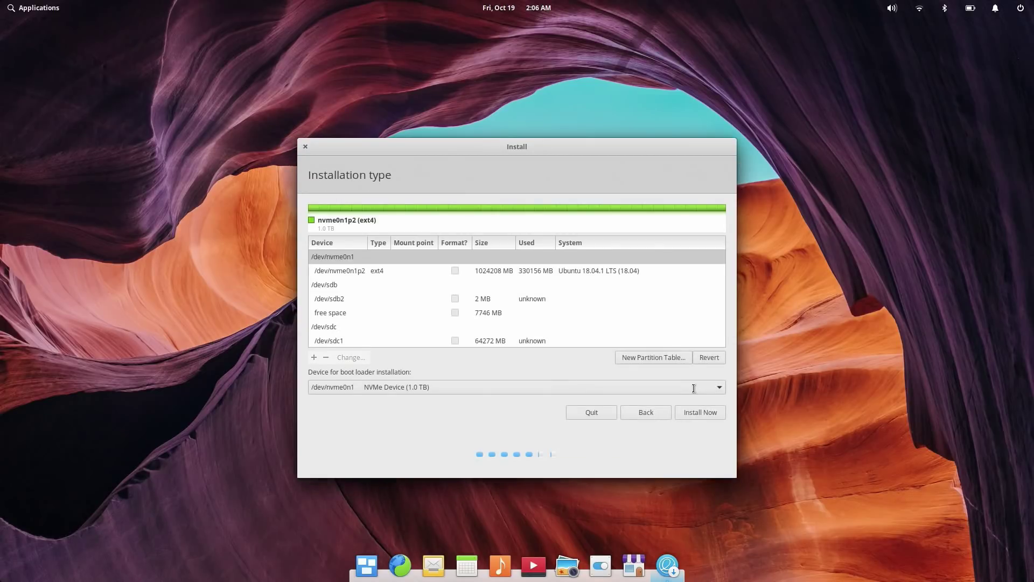
# Examine the partitions in the device list and the edit settings of the Ubuntu partition /dev/nvme0n1p2.
pyautogui.scroll(1, 561, 307)
pyautogui.click(563, 267)
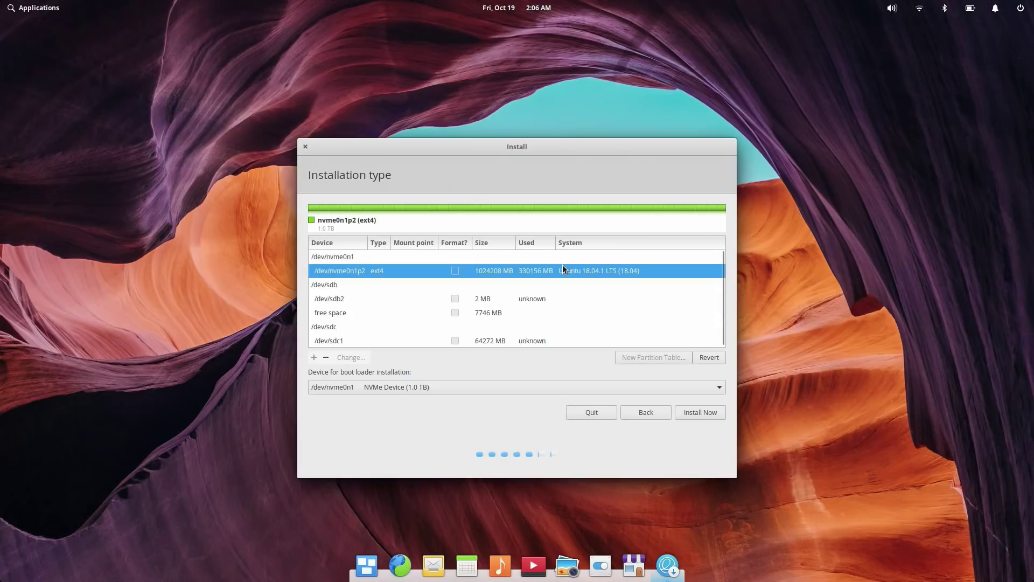
pyautogui.click(532, 341)
pyautogui.click(541, 286)
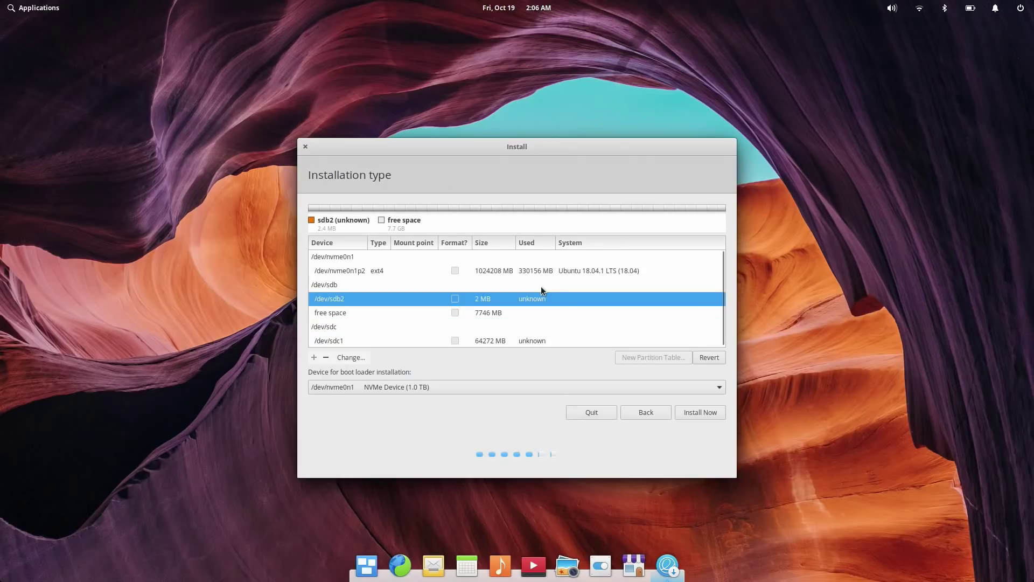
pyautogui.click(547, 269)
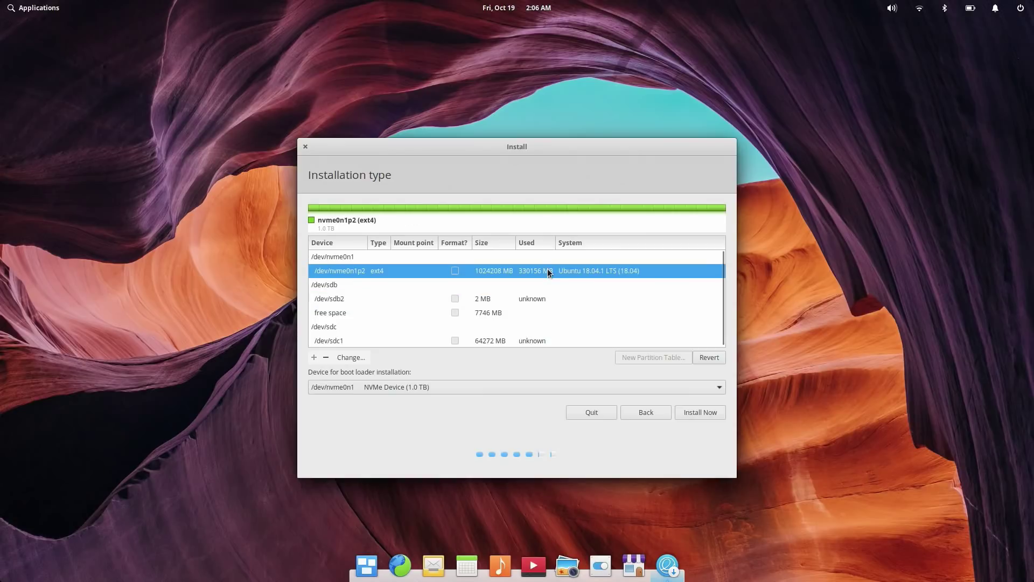
pyautogui.click(345, 360)
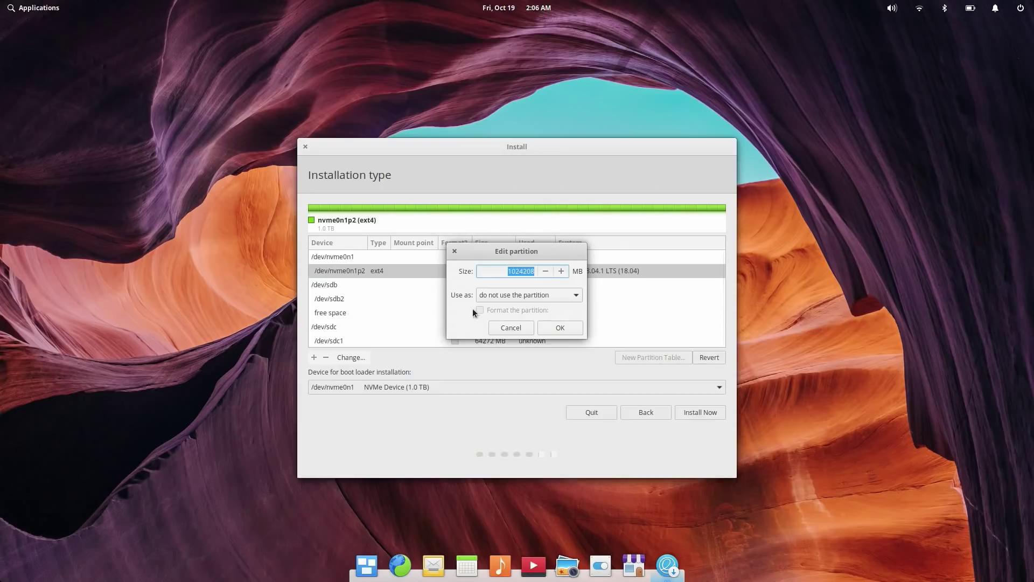
pyautogui.click(506, 330)
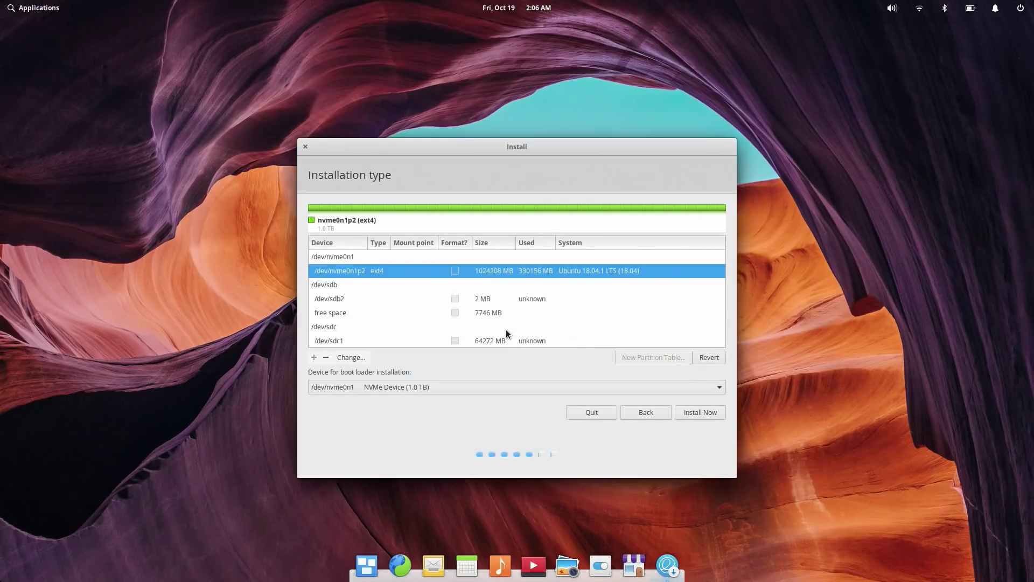
# Leave the installer's manual partitioning page and open GParted Partition Editor on the /dev/nvme0n1 drive.
pyautogui.click(642, 414)
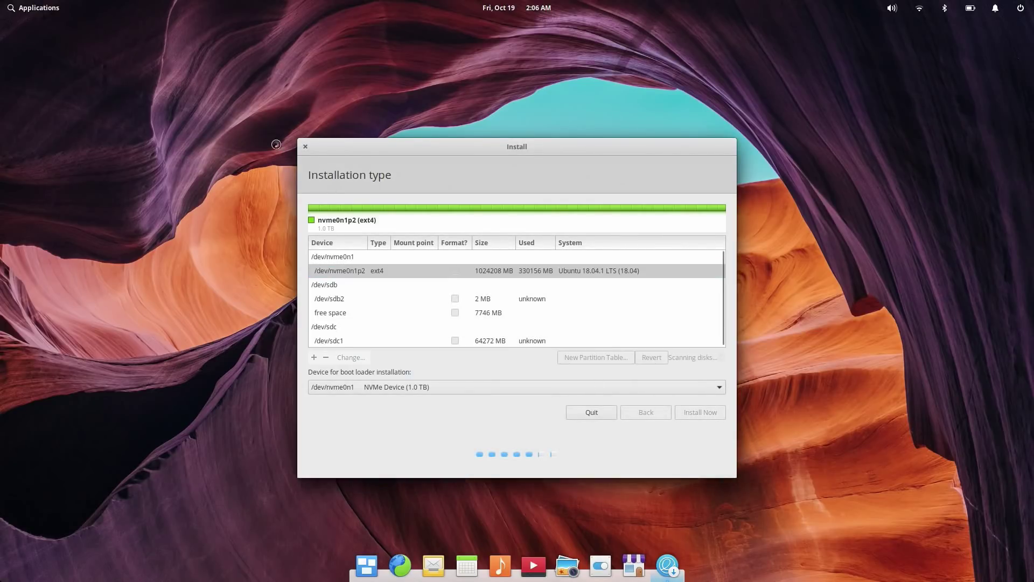
pyautogui.click(46, 3)
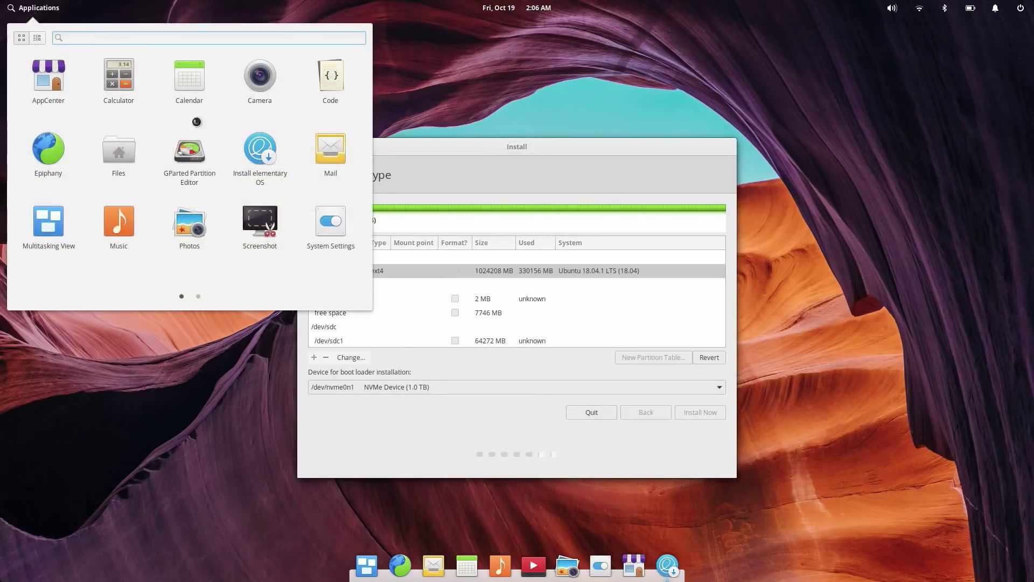
pyautogui.click(211, 163)
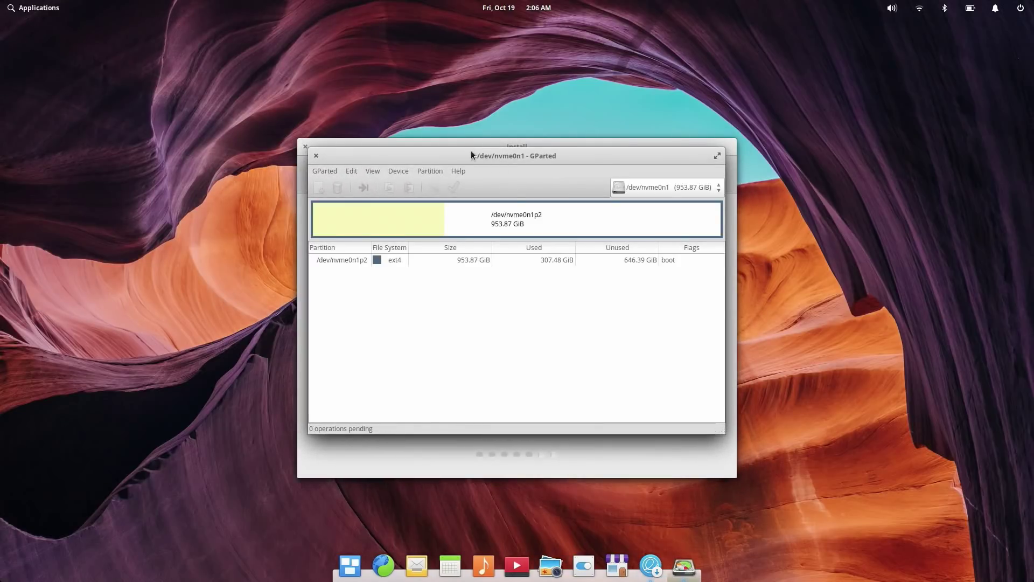
pyautogui.moveTo(471, 155); pyautogui.dragTo(471, 176)
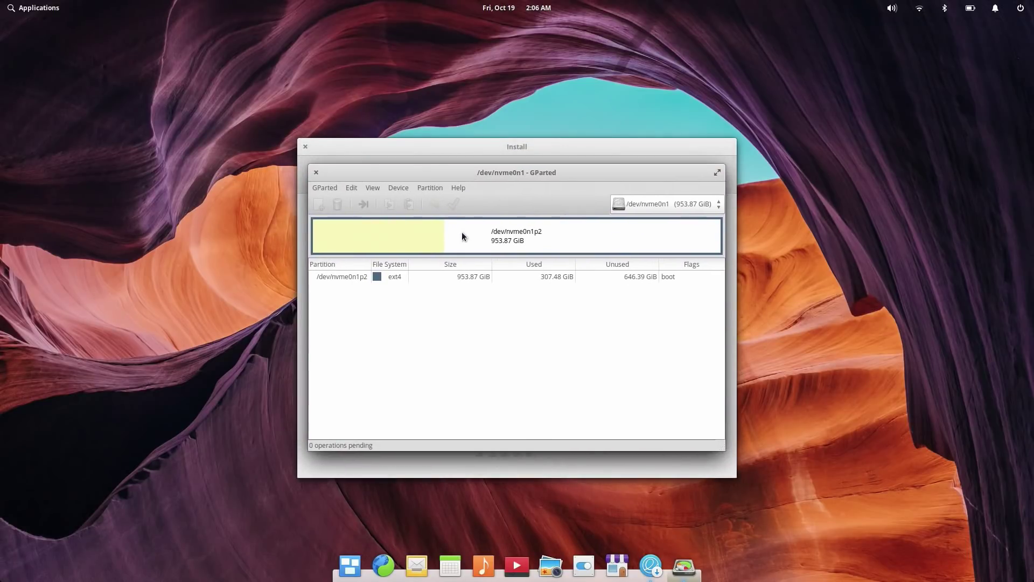
# Shrink the Ubuntu partition /dev/nvme0n1p2 to about 641 GiB, leaving the freed space after it, and apply the pending operation.
pyautogui.rightClick(463, 236)
pyautogui.moveTo(483, 317)
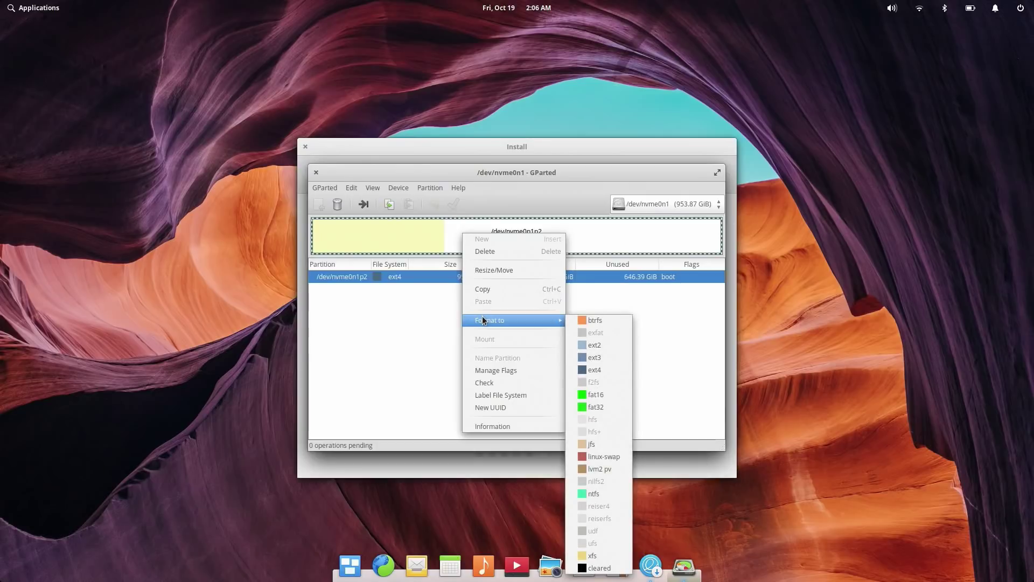
pyautogui.click(491, 272)
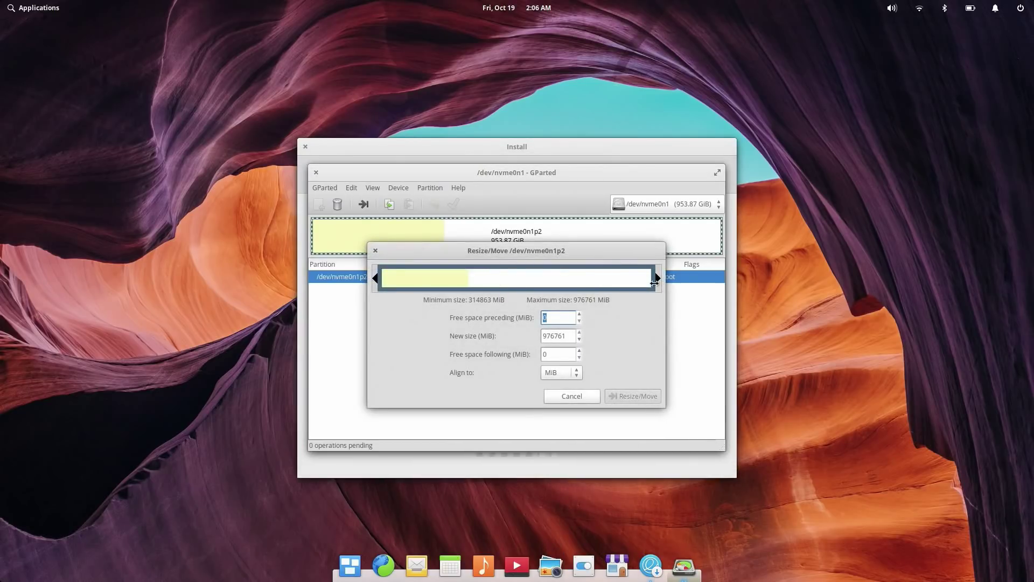
pyautogui.moveTo(659, 278); pyautogui.dragTo(571, 286)
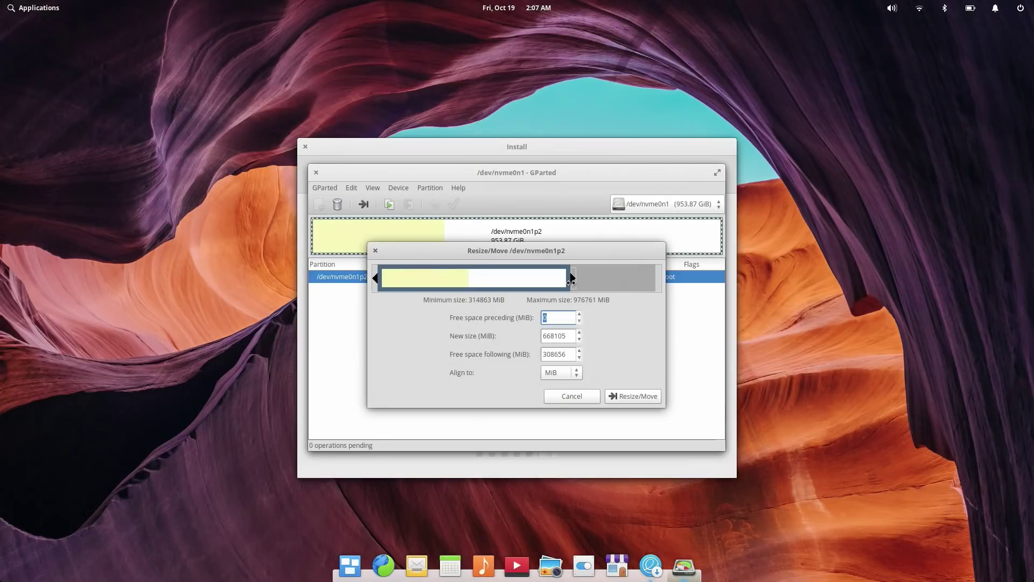
pyautogui.moveTo(571, 281); pyautogui.dragTo(572, 281)
pyautogui.moveTo(572, 275); pyautogui.dragTo(568, 276)
pyautogui.click(627, 396)
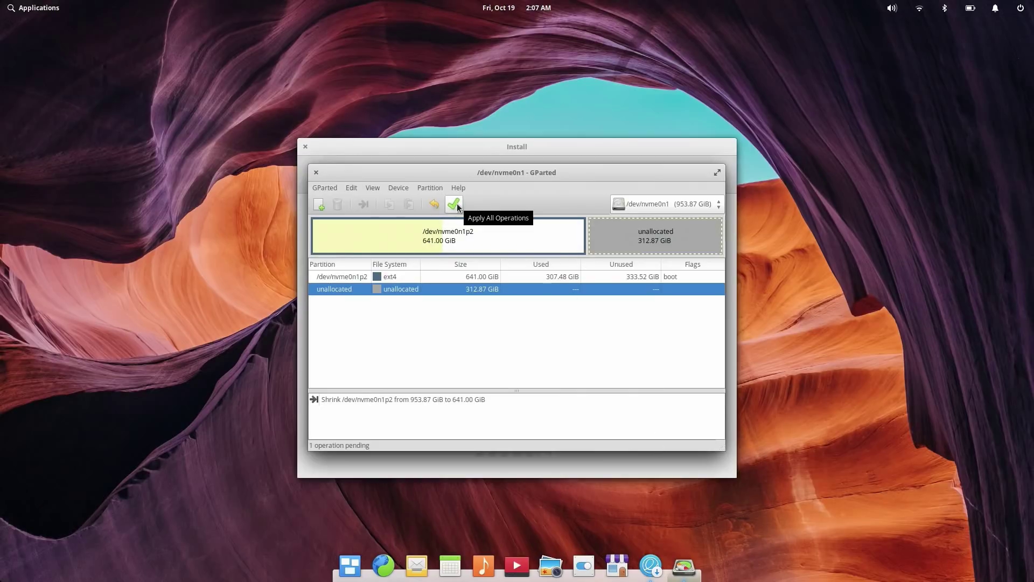
pyautogui.click(457, 206)
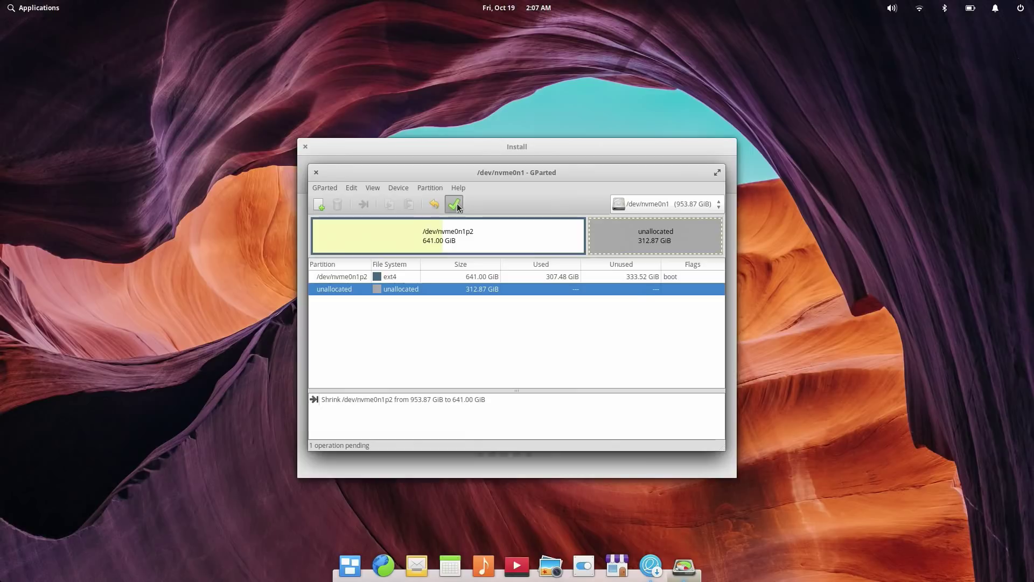
pyautogui.click(618, 359)
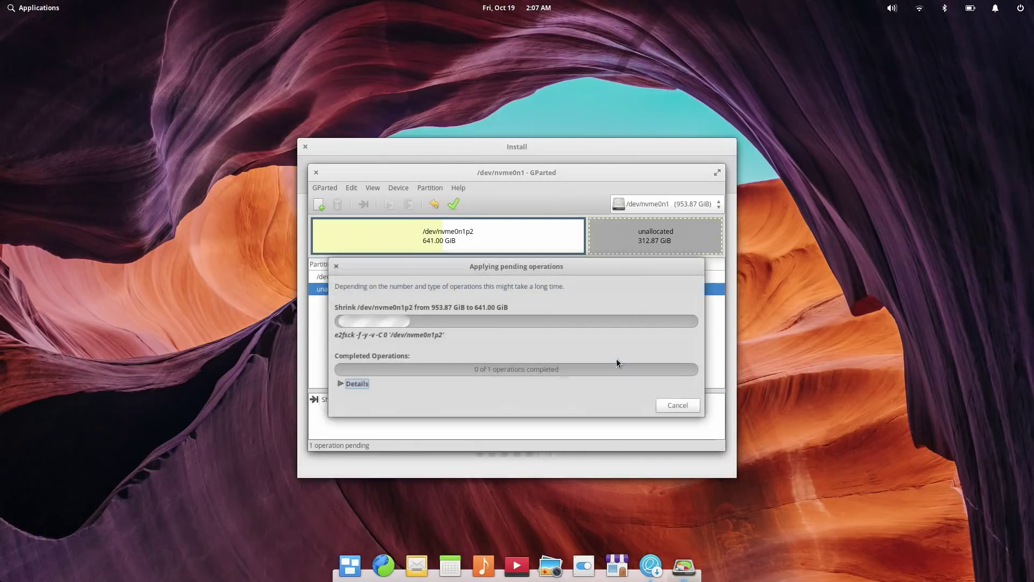
# Follow the shrink operation's details down to the resize2fs output, and close the report and GParted.
pyautogui.click(366, 384)
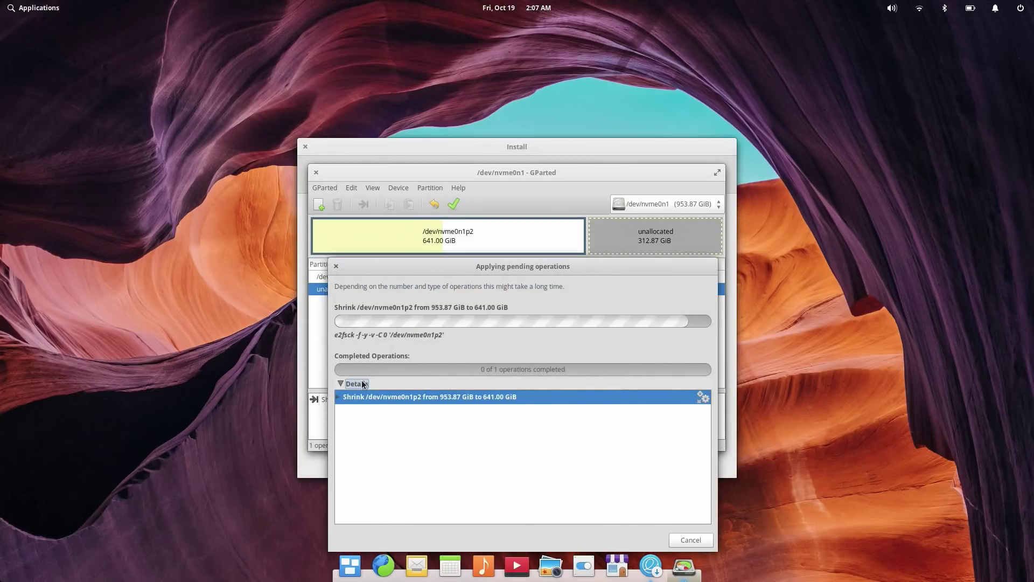
pyautogui.click(337, 397)
pyautogui.click(342, 439)
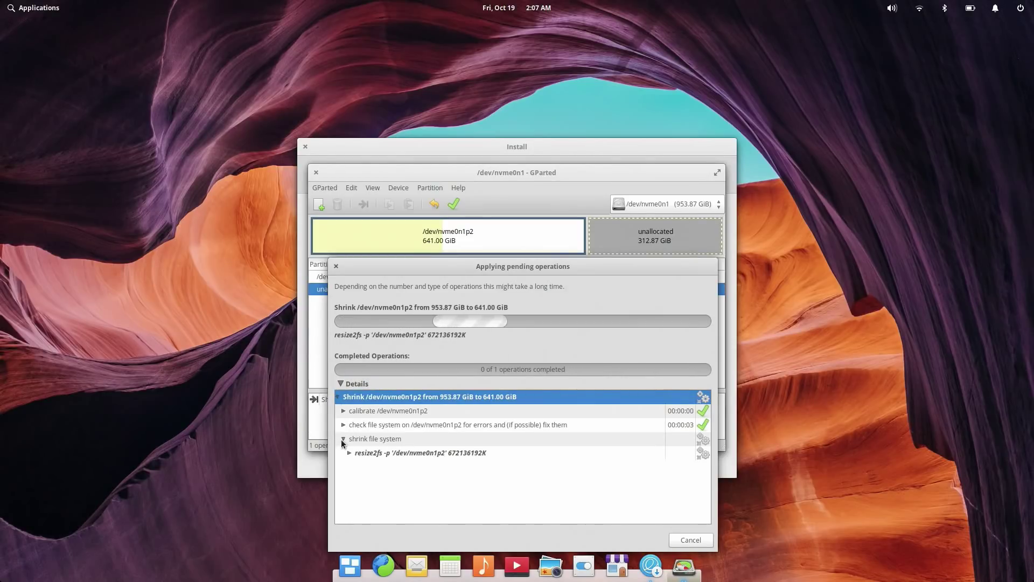
pyautogui.click(349, 452)
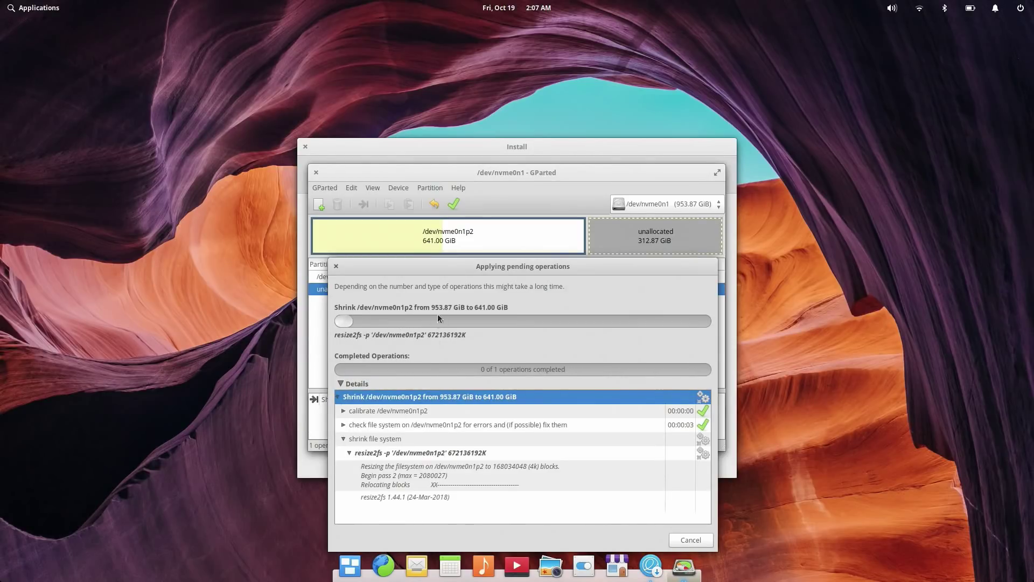
pyautogui.moveTo(445, 267); pyautogui.dragTo(442, 183)
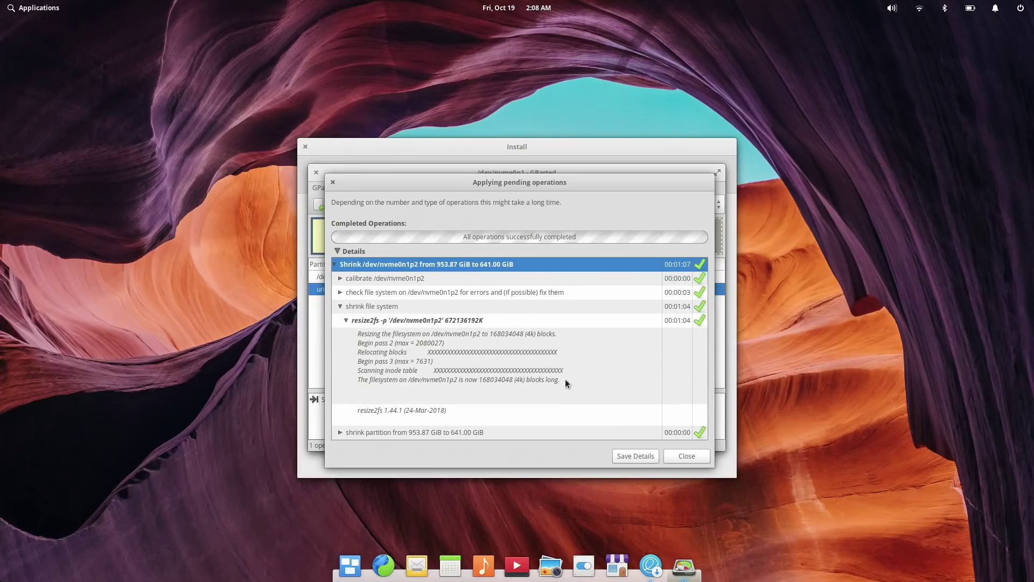
pyautogui.click(692, 457)
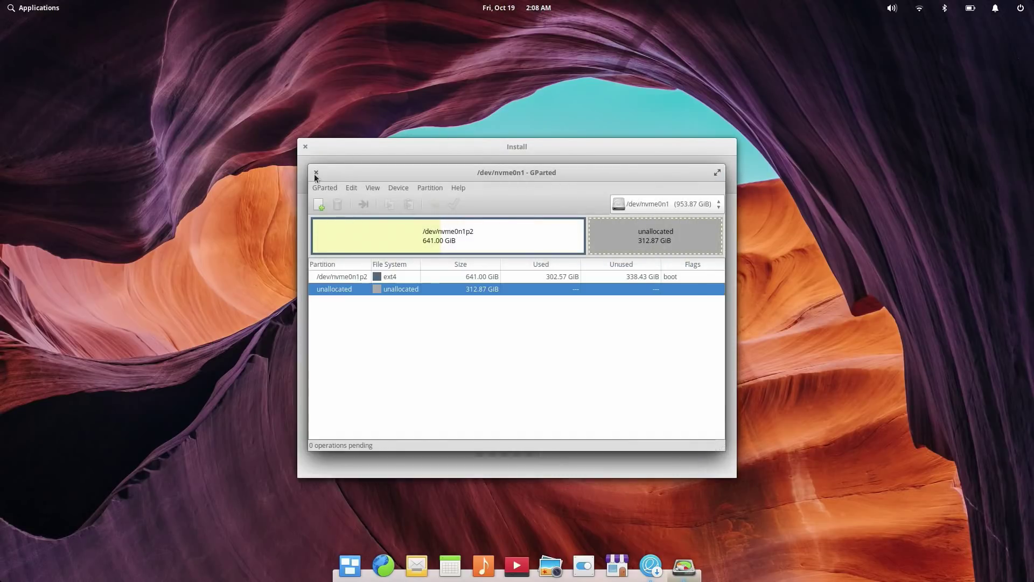
pyautogui.click(316, 172)
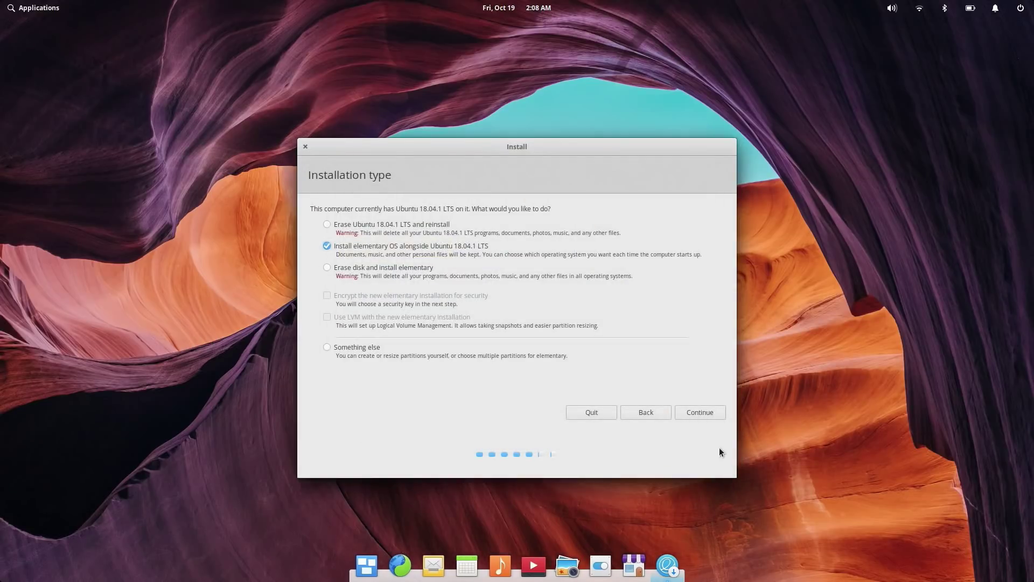
pyautogui.click(338, 350)
pyautogui.click(717, 415)
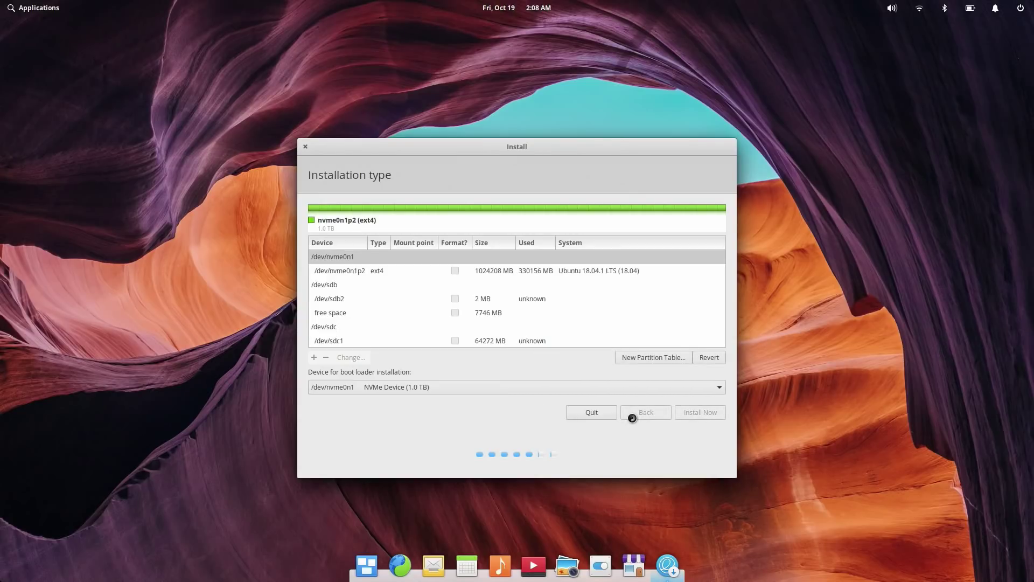
pyautogui.click(635, 410)
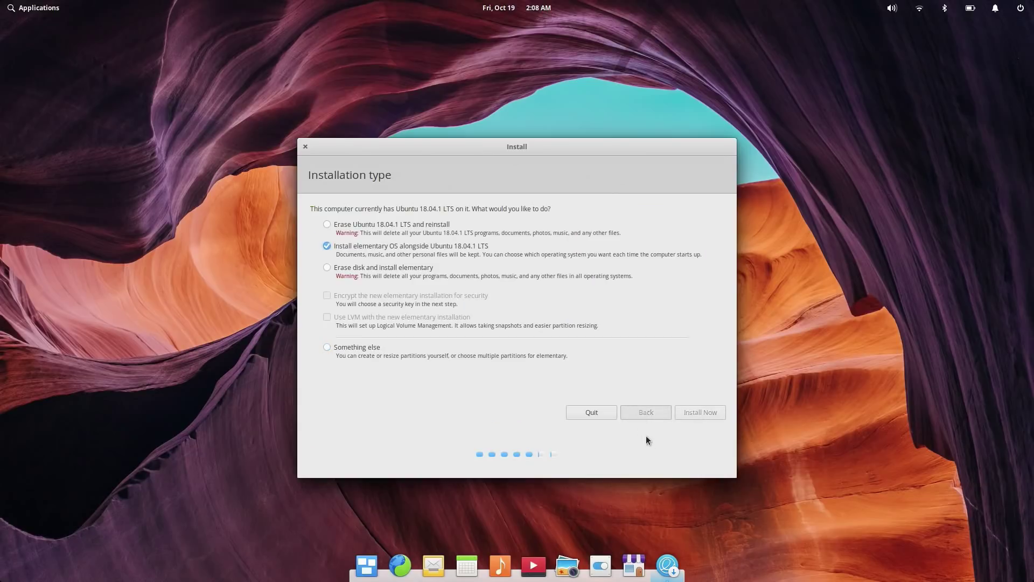
# Choose "Something else" as the installation type and continue to the partition list.
pyautogui.click(682, 414)
pyautogui.click(358, 346)
pyautogui.click(722, 414)
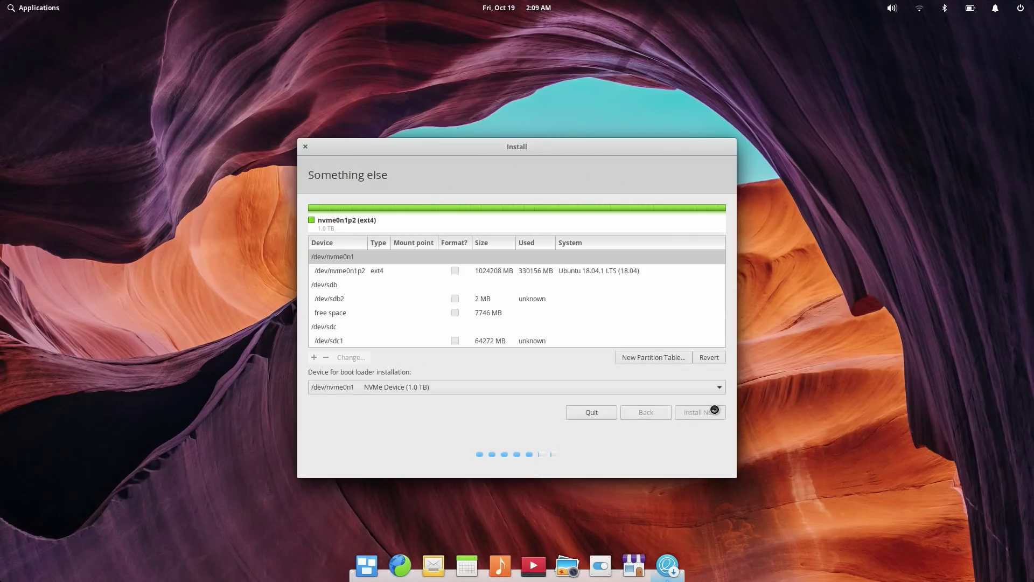
# Create a primary Ext4 partition with mount point / in the whole free space of /dev/nvme0n1.
pyautogui.click(492, 275)
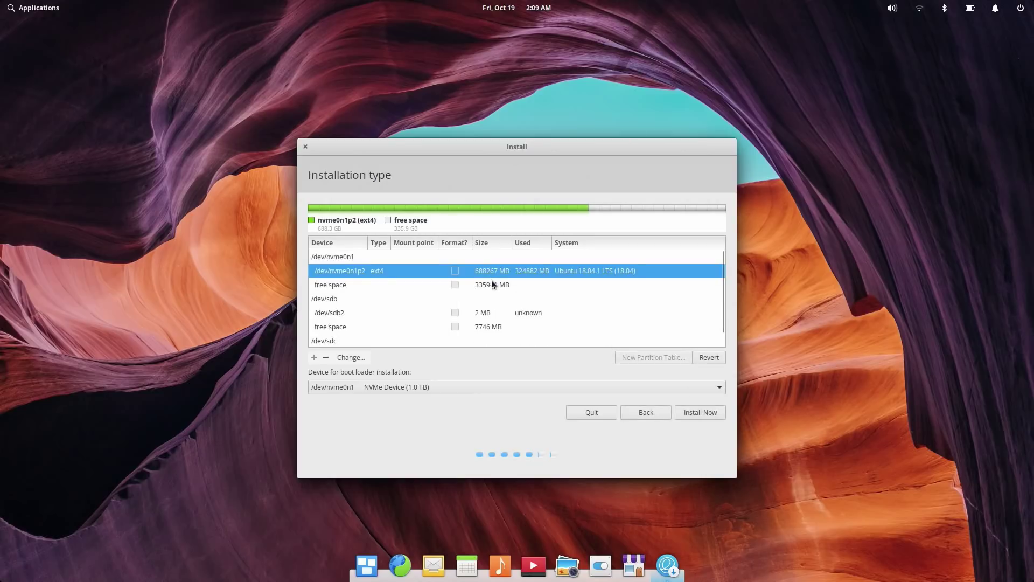
pyautogui.click(493, 283)
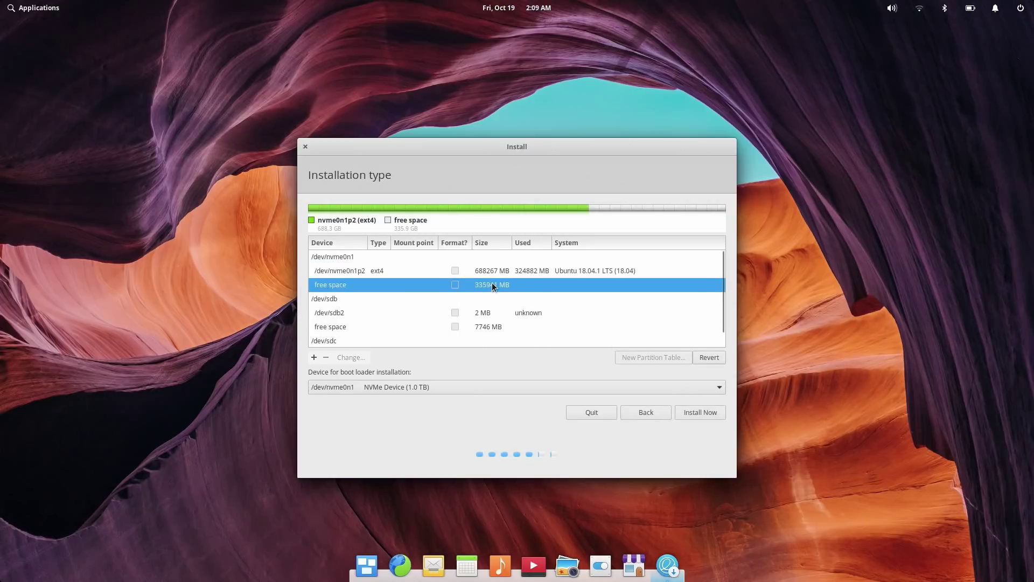
pyautogui.click(309, 360)
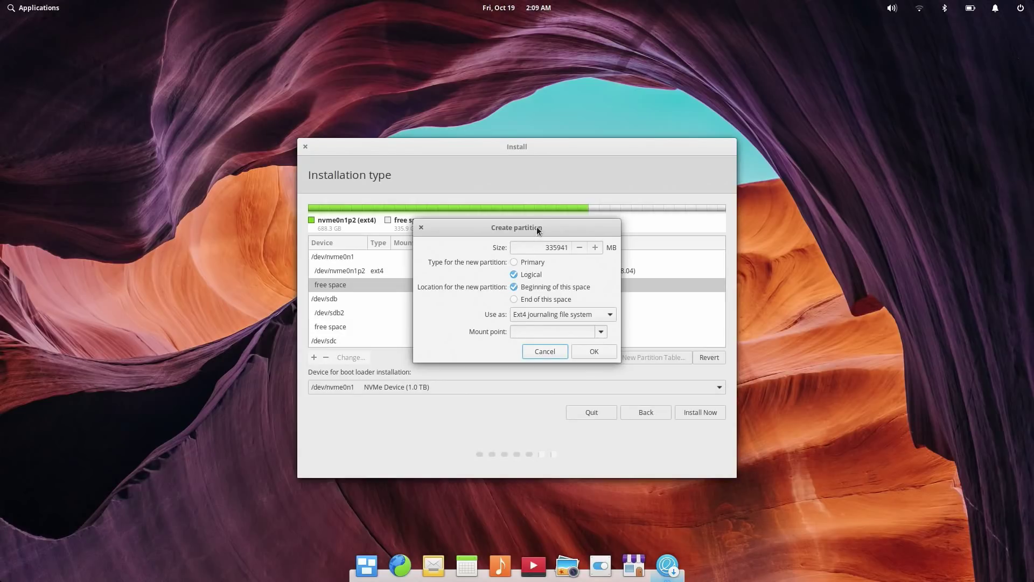
pyautogui.click(535, 262)
pyautogui.click(601, 332)
pyautogui.click(594, 349)
pyautogui.click(594, 352)
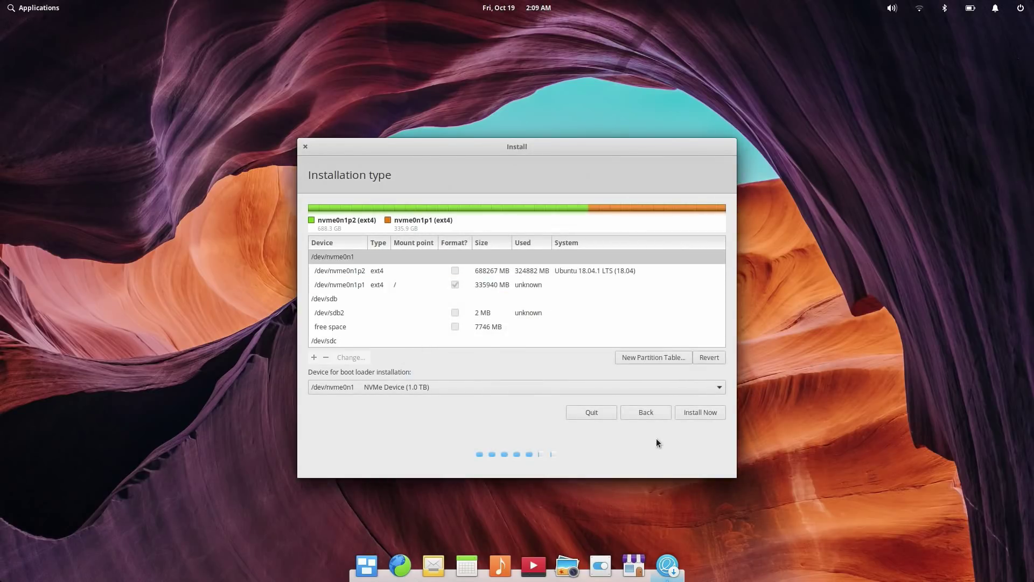
# Keep /dev/nvme0n1 as the boot loader device, and start the installation, confirming the disk changes.
pyautogui.click(520, 285)
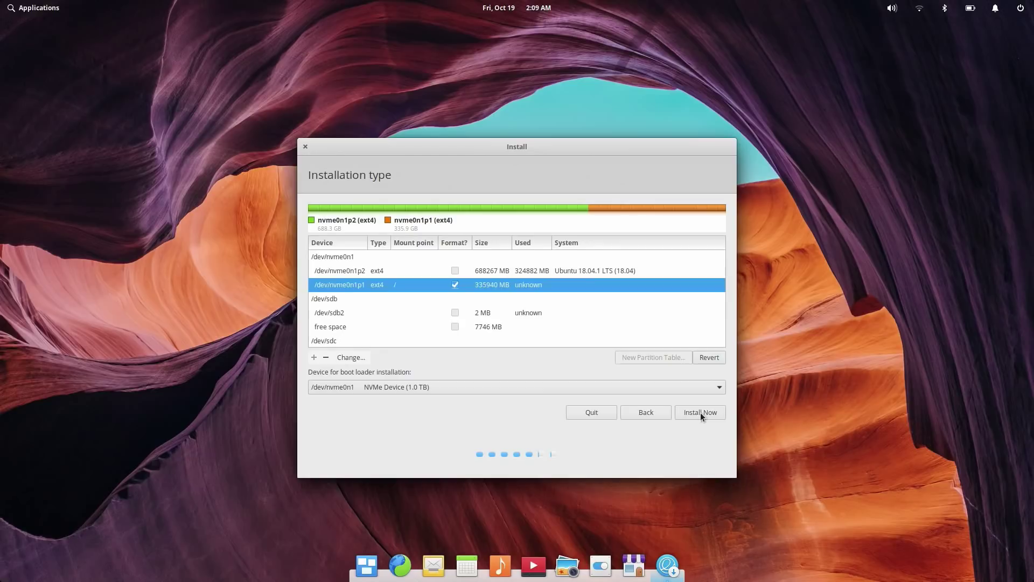
pyautogui.click(694, 387)
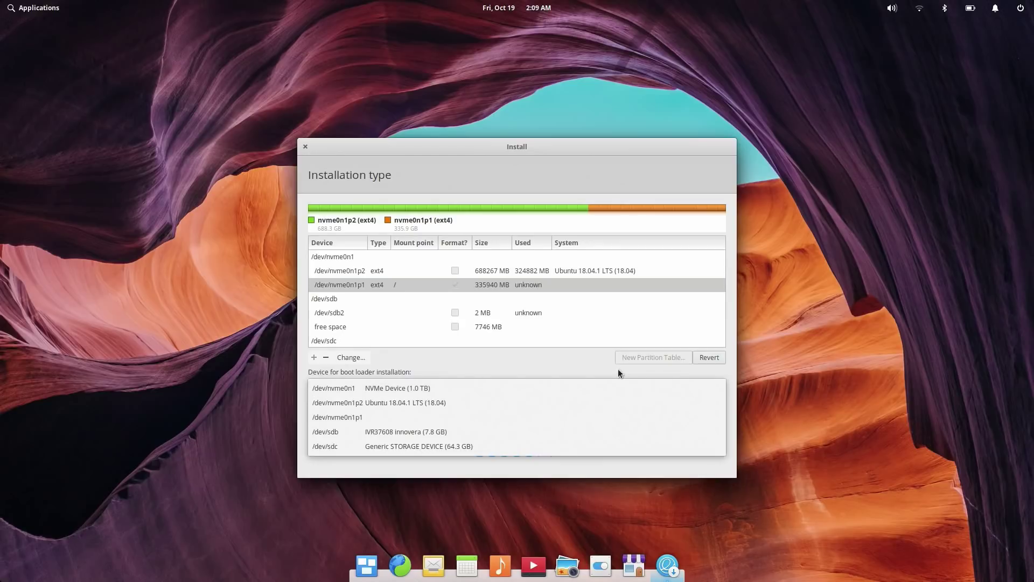
pyautogui.click(567, 364)
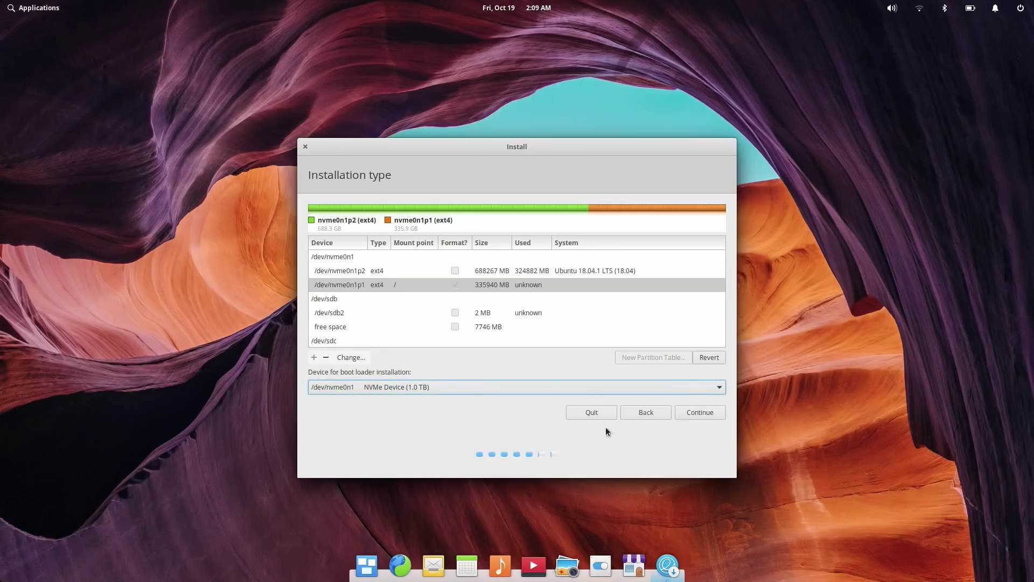
pyautogui.click(706, 412)
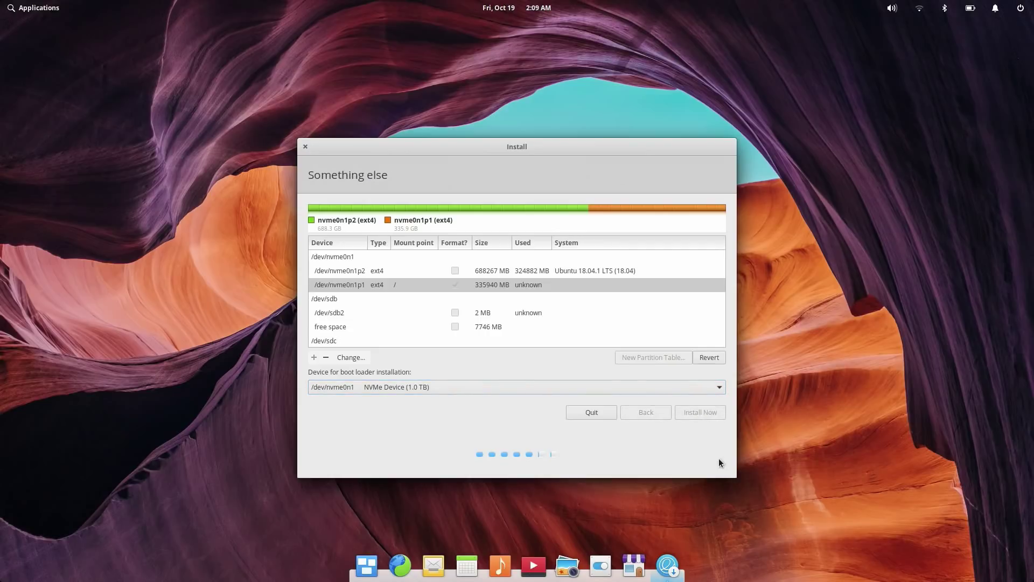
pyautogui.click(684, 372)
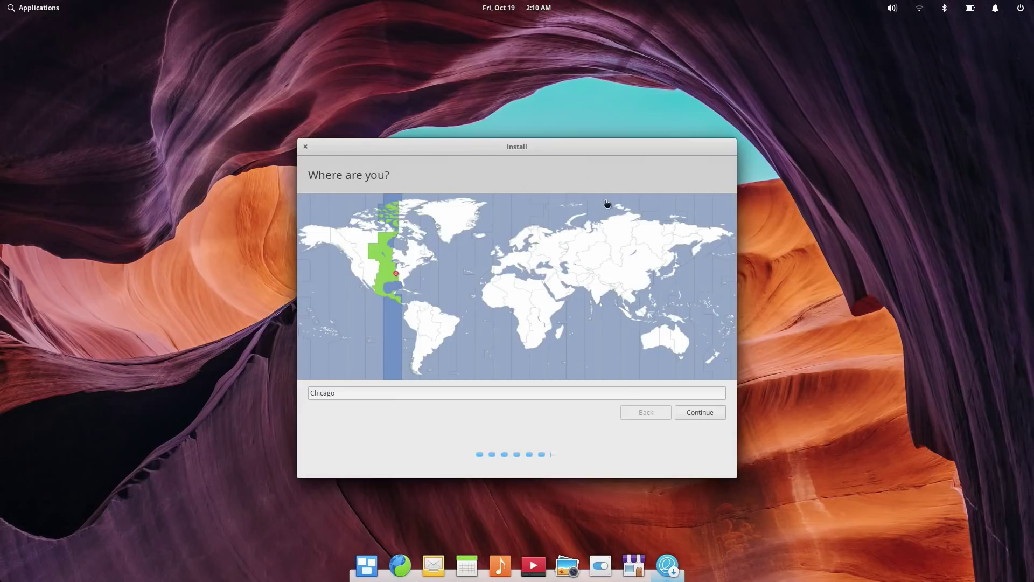
# Accept Chicago as the location, and enter the user's full name and the computer name Impulse-WS.
pyautogui.click(707, 416)
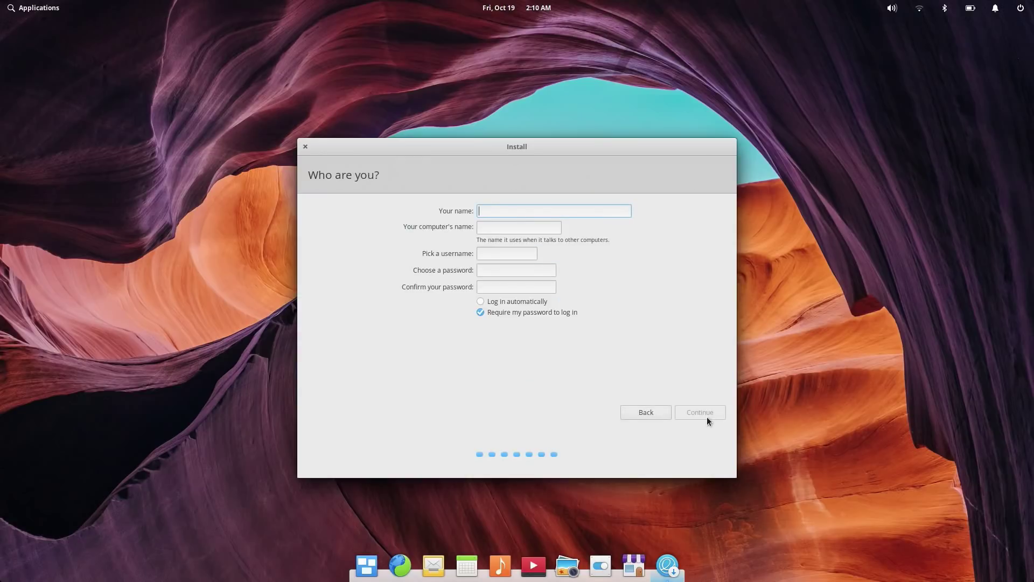
pyautogui.write('Jacob Kau')
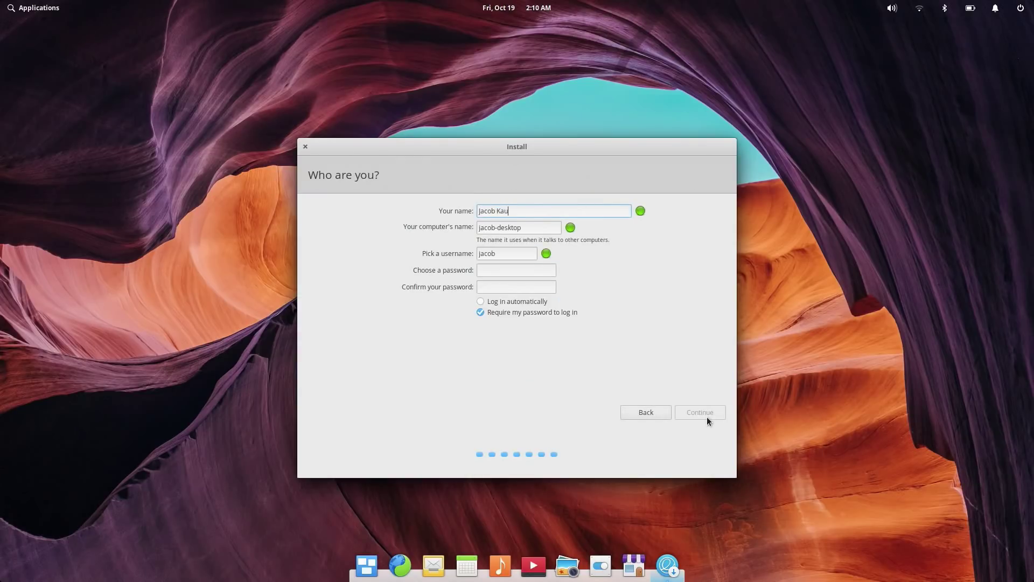
pyautogui.write('ffmann')
pyautogui.press('Tab')
pyautogui.write('Impulse-WS')
pyautogui.press('Tab')
# Enter and confirm the account password, keeping the password required at login, and submit the user details.
pyautogui.write('******')
pyautogui.press('Tab')
pyautogui.write('*')
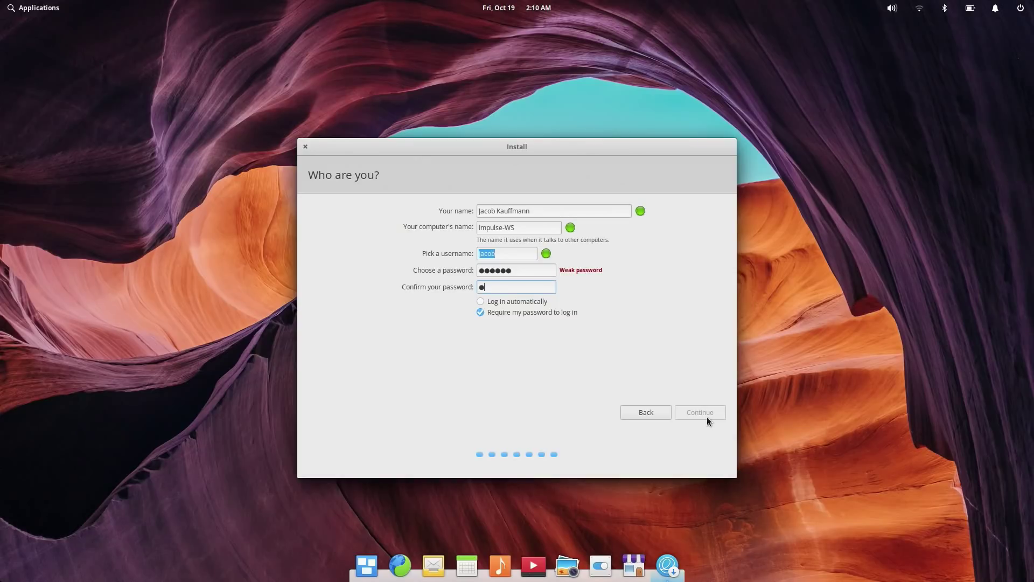
pyautogui.write('*****')
pyautogui.click(700, 412)
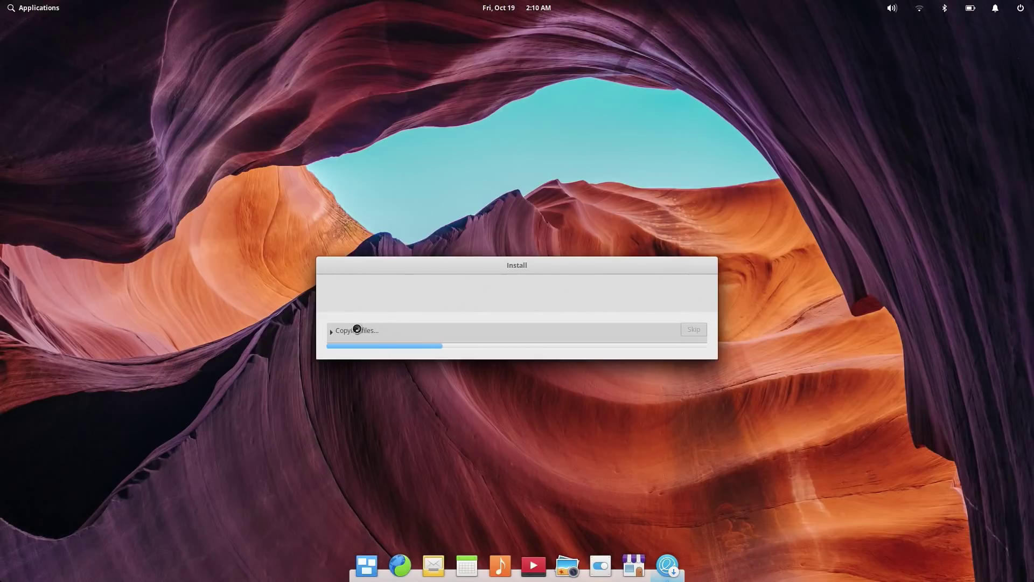
# Check the installation log output and the wireless network indicator while the files are copied.
pyautogui.click(346, 329)
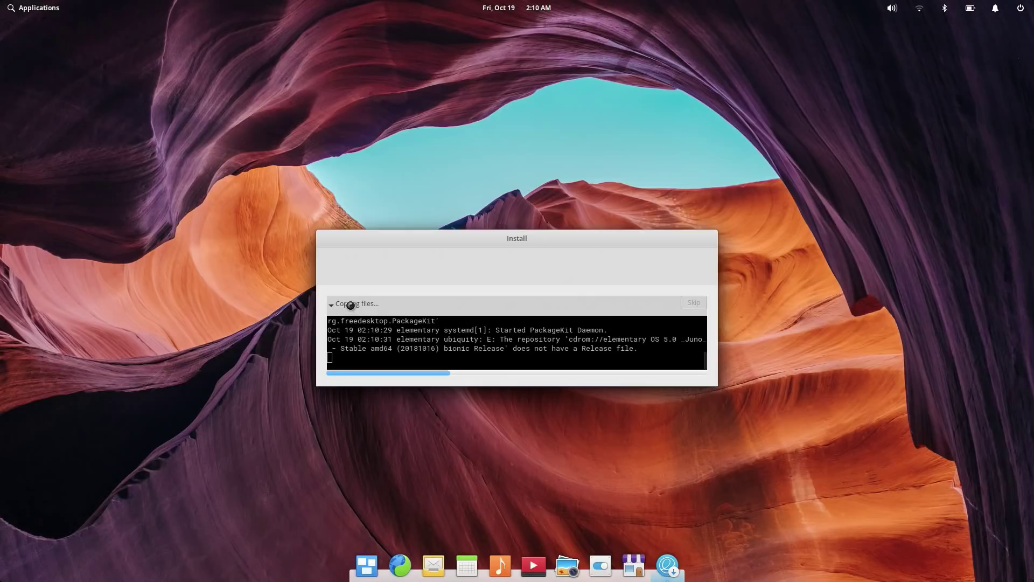
pyautogui.click(351, 305)
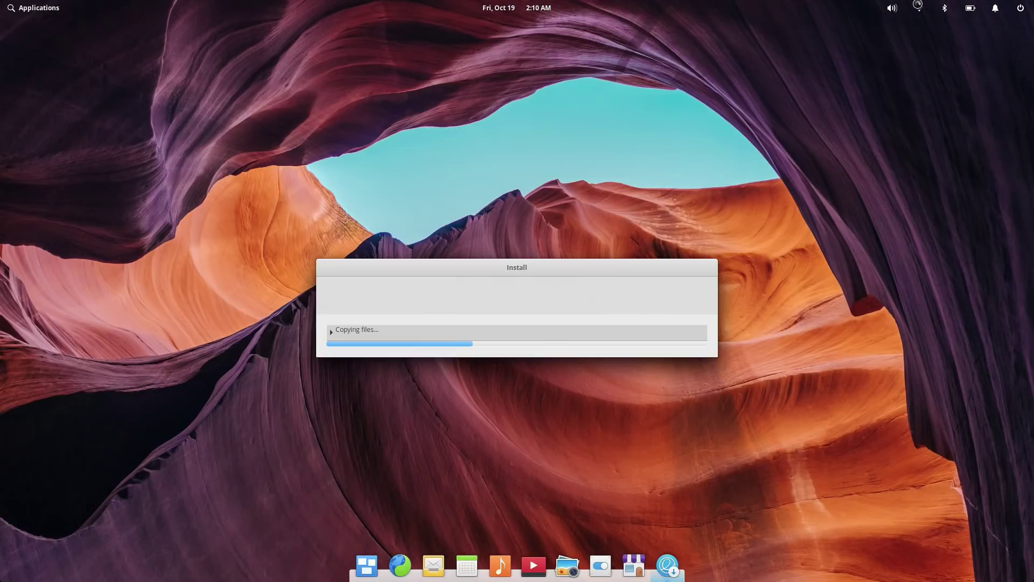
pyautogui.click(918, 5)
pyautogui.click(918, 5)
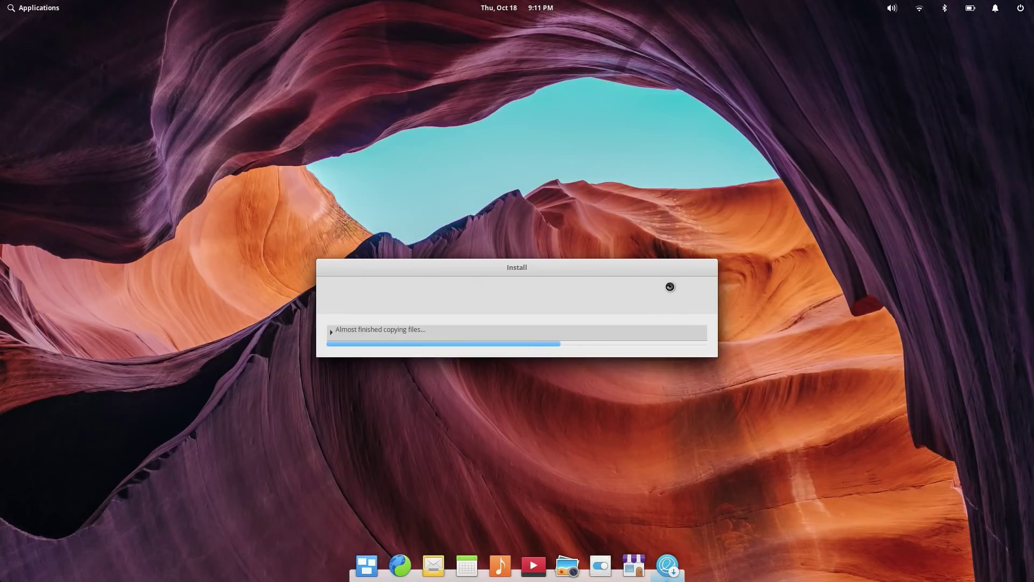
# Look over the installed applications list and the wireless network menu while the file copying continues.
pyautogui.click(32, 8)
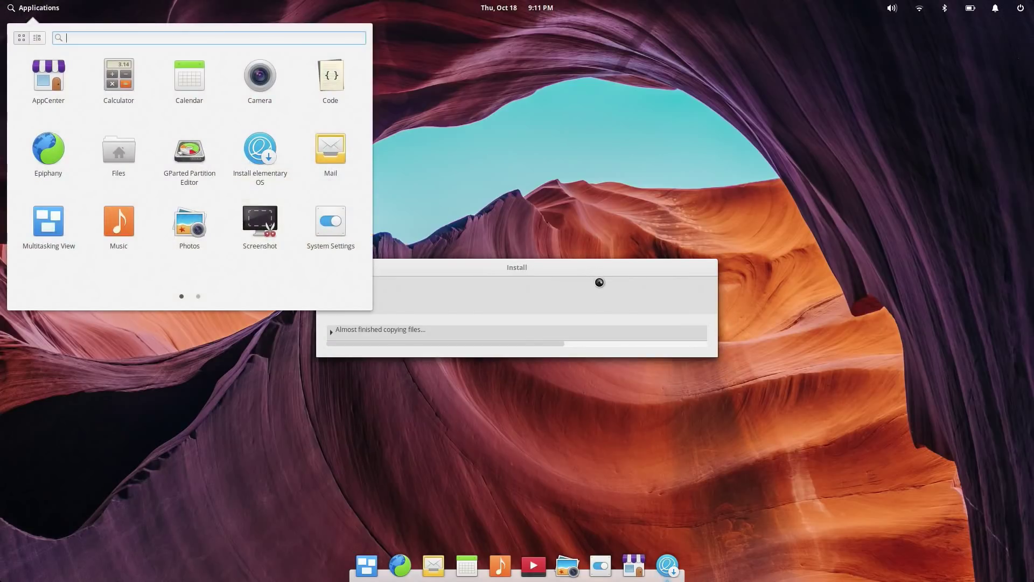
pyautogui.click(596, 271)
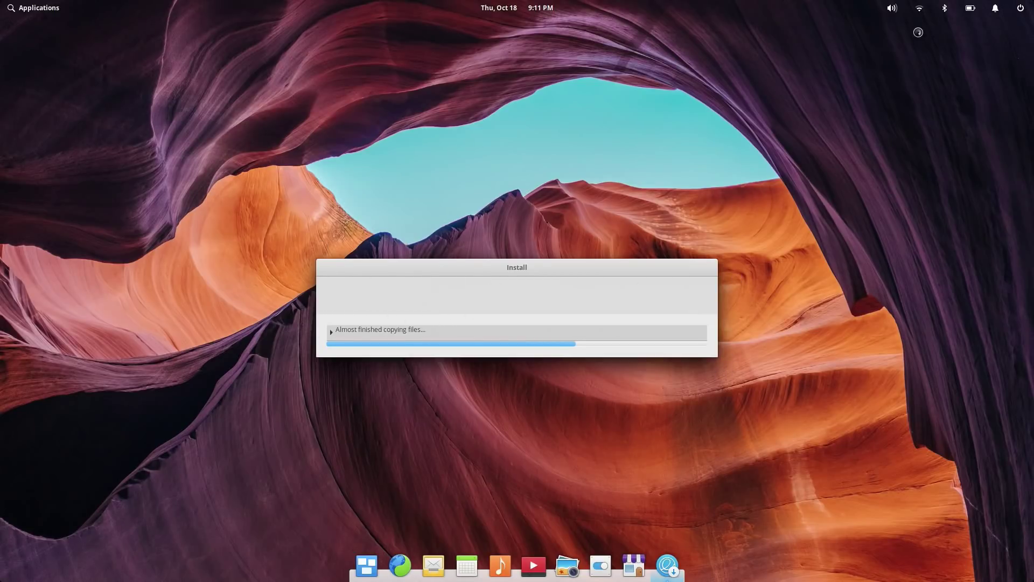
pyautogui.click(915, 6)
pyautogui.click(914, 6)
# Expand the installer's log output to read its messages, and collapse it again.
pyautogui.click(355, 327)
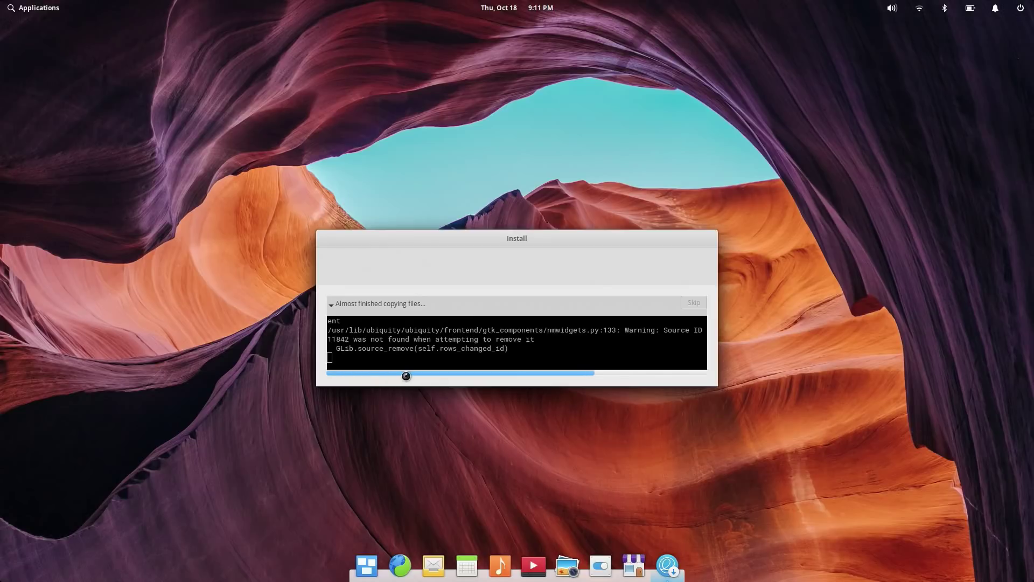
pyautogui.moveTo(405, 376)
pyautogui.mouseDown()
pyautogui.moveTo(450, 369)
pyautogui.moveTo(407, 375)
pyautogui.moveTo(431, 381)
pyautogui.moveTo(412, 384)
pyautogui.mouseUp()
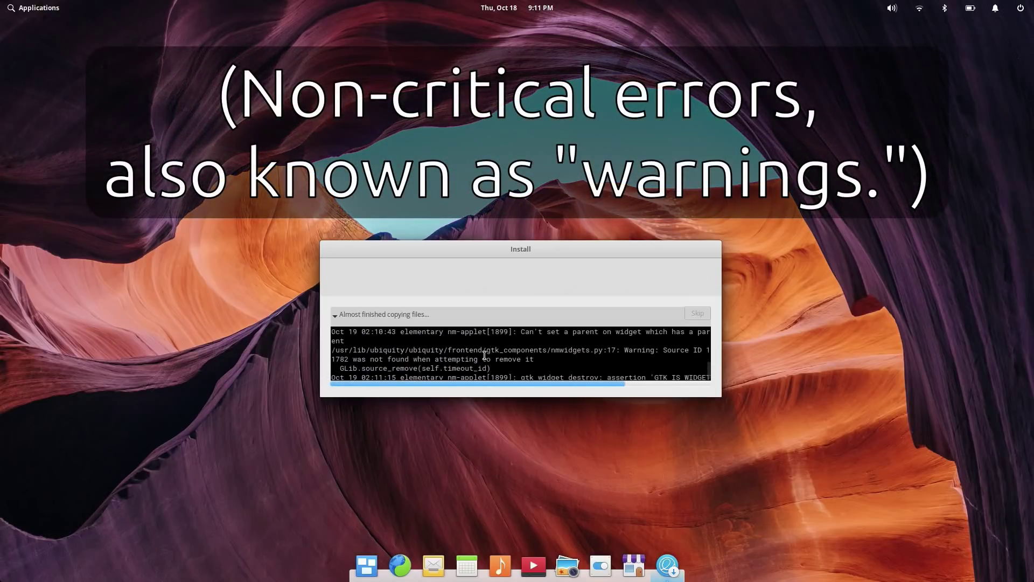
pyautogui.click(388, 316)
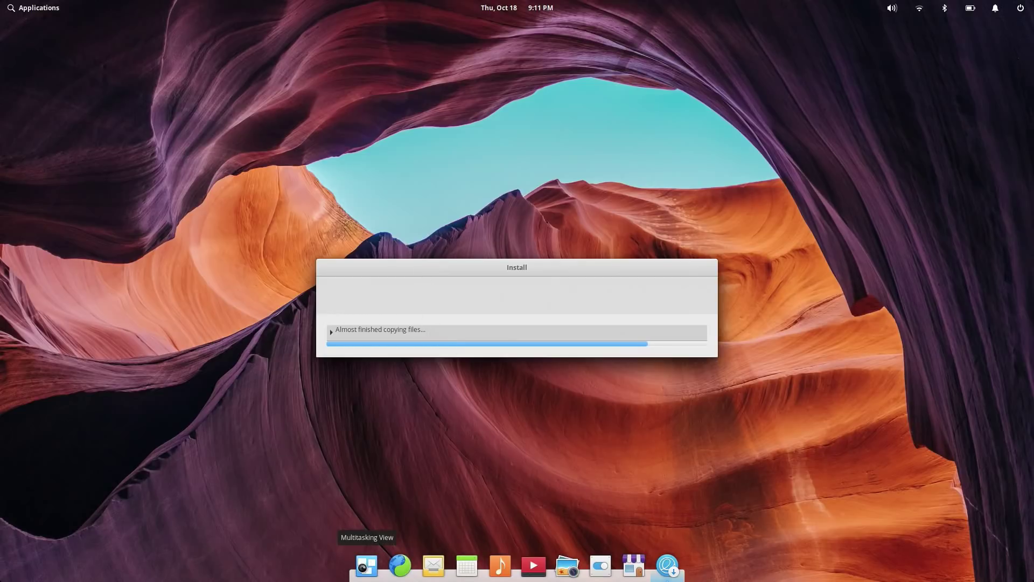
# Using Multitasking View, move the Install window to another workspace and switch between the empty workspace and the installer's workspace.
pyautogui.click(362, 567)
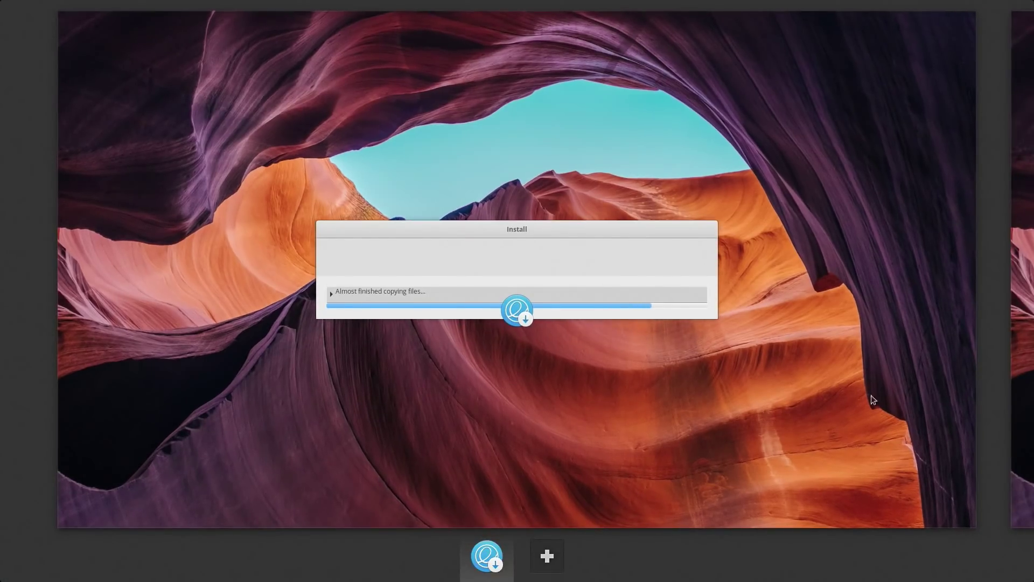
pyautogui.click(1033, 365)
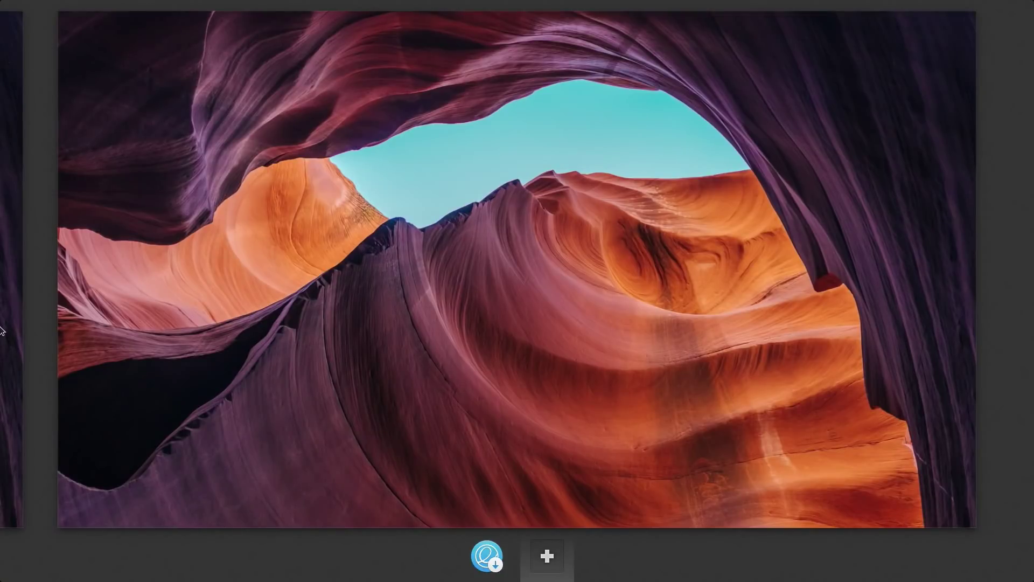
pyautogui.click(0, 327)
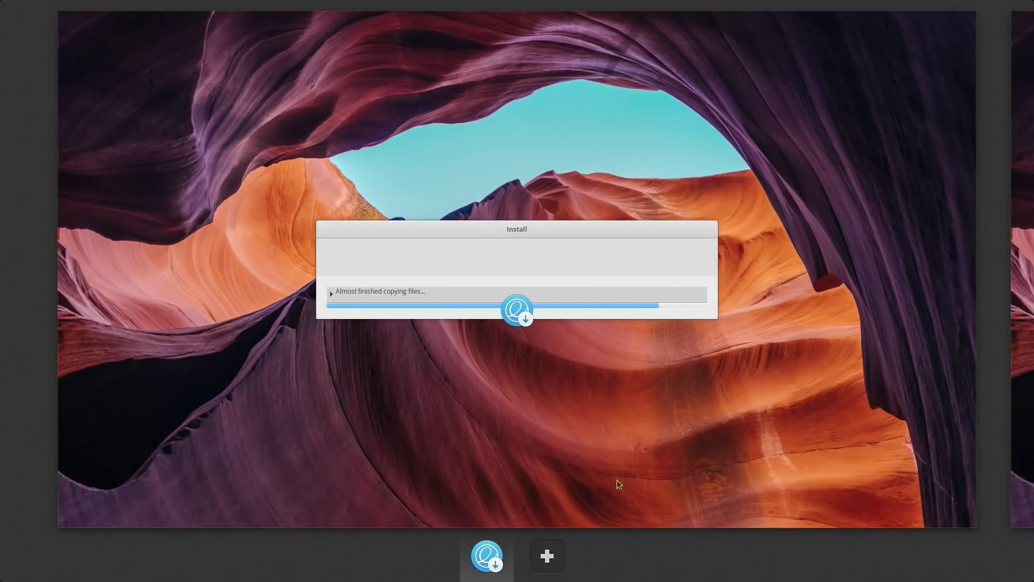
pyautogui.moveTo(517, 263); pyautogui.dragTo(62, 269)
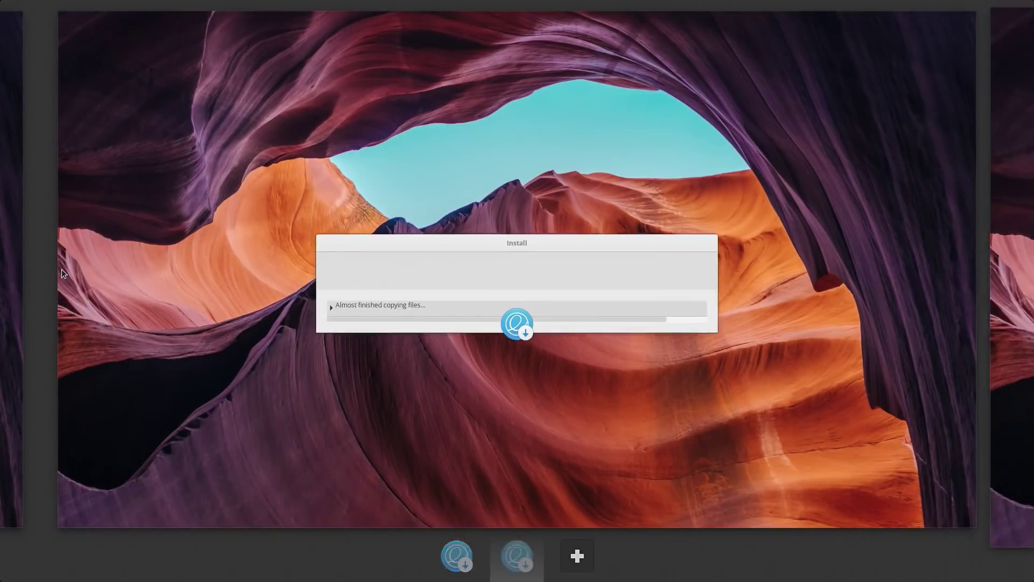
pyautogui.click(447, 556)
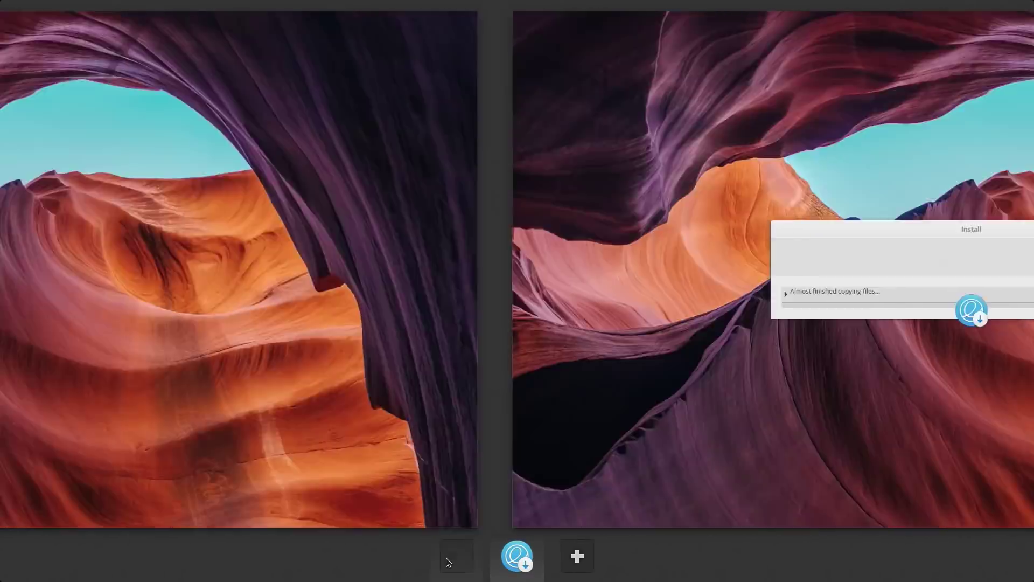
pyautogui.click(448, 521)
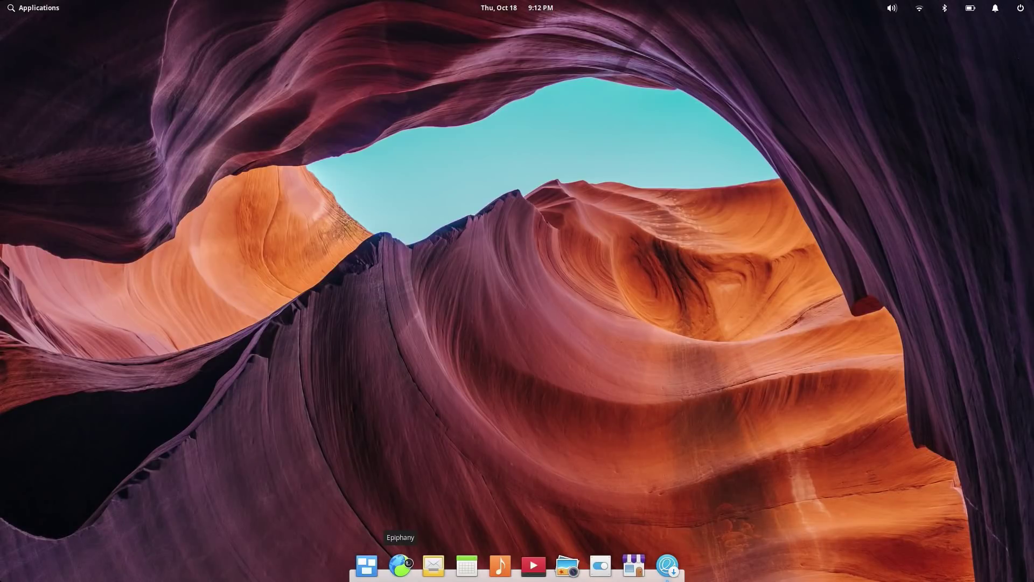
pyautogui.click(367, 565)
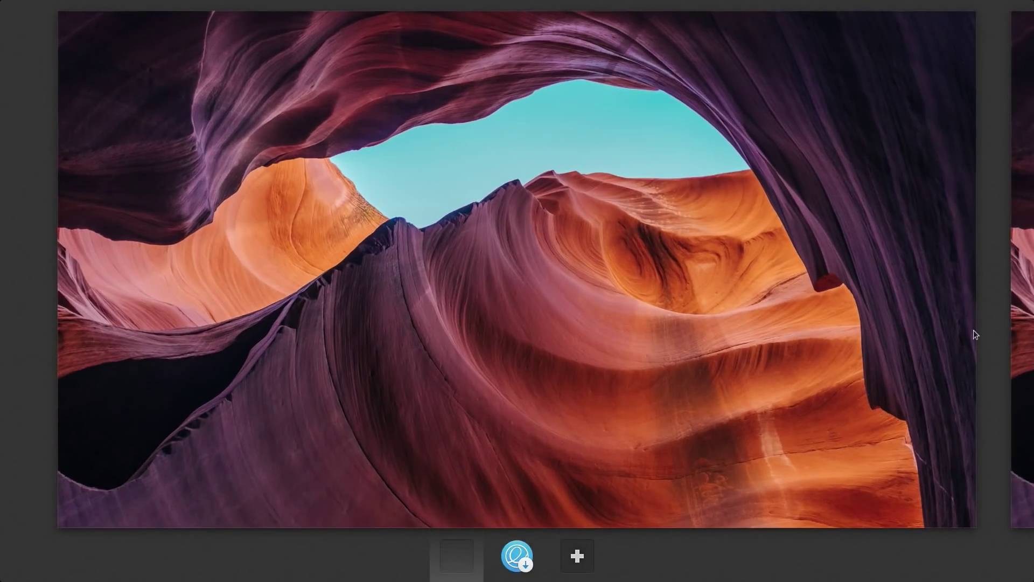
pyautogui.click(573, 300)
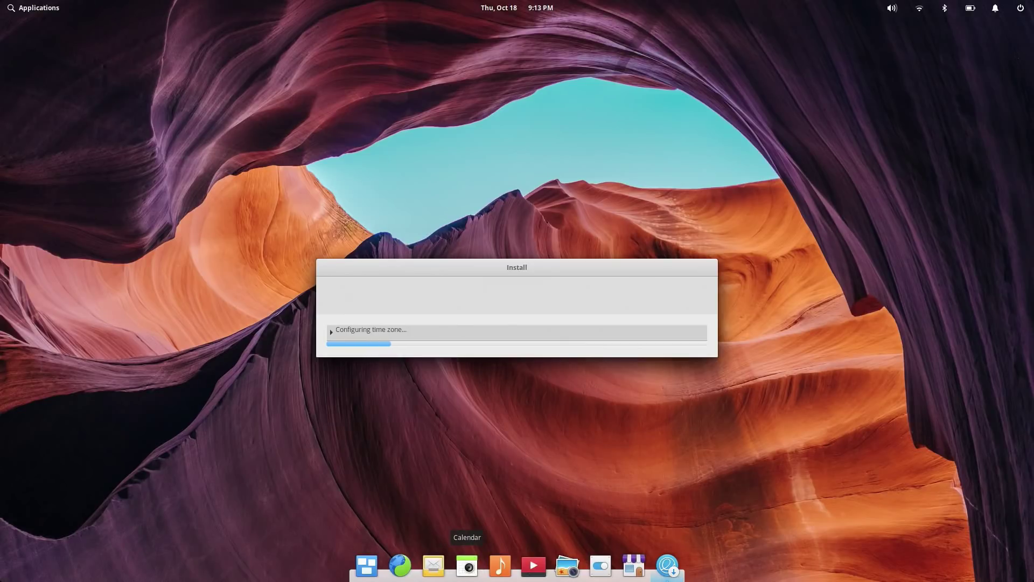
# Open Calendar, move its window aside to uncover the installer, check its settings menu, and close it.
pyautogui.click(469, 566)
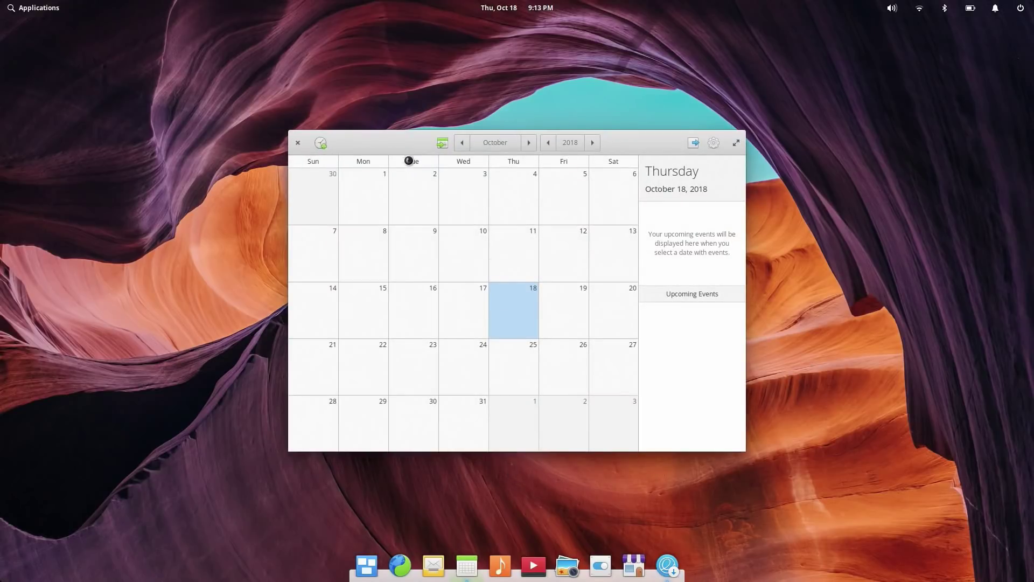
pyautogui.moveTo(379, 140); pyautogui.dragTo(525, 185)
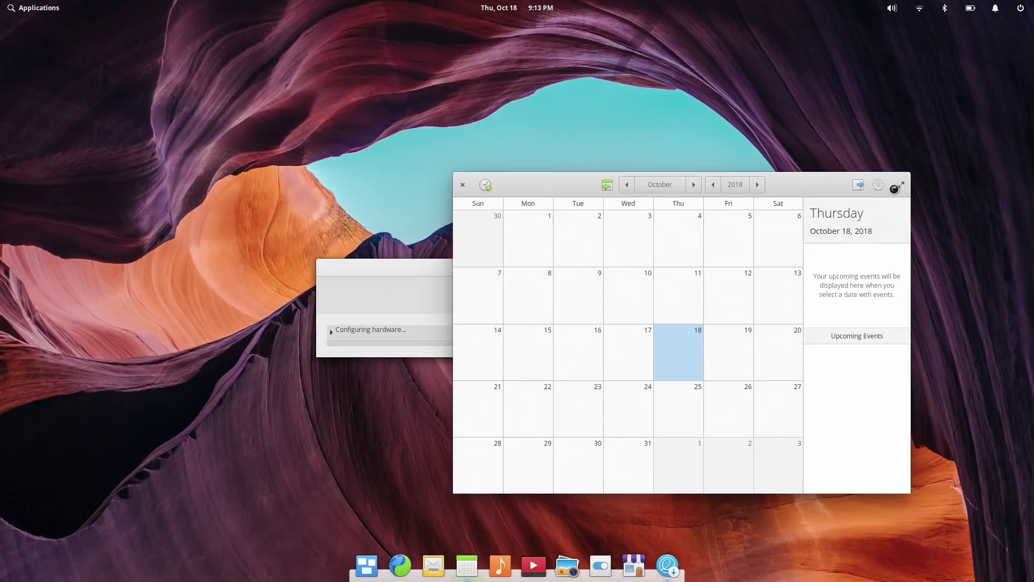
pyautogui.click(878, 185)
pyautogui.click(880, 185)
pyautogui.click(459, 184)
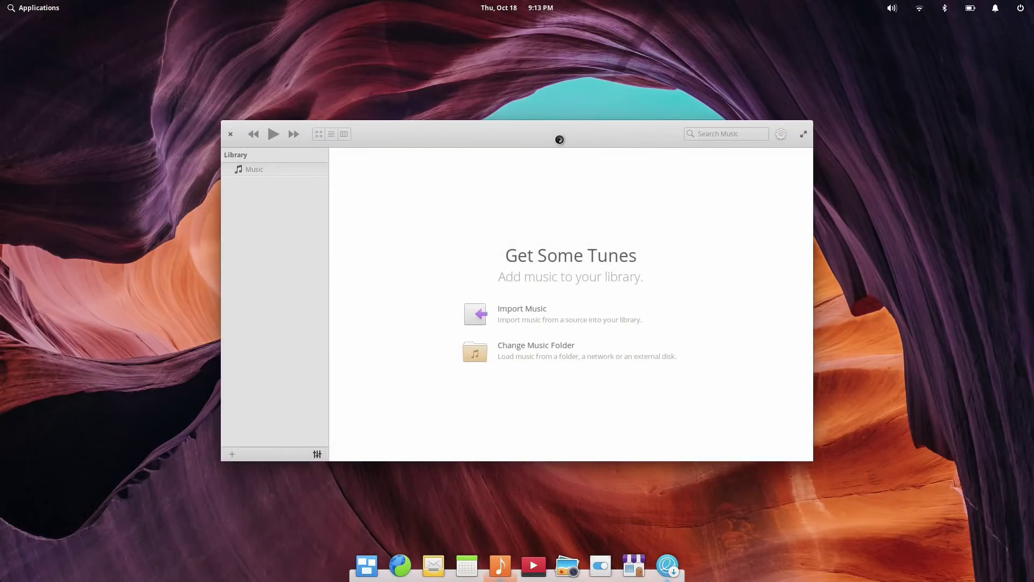
# Look over the Music app while moving its window around the desktop, and close it.
pyautogui.moveTo(561, 137); pyautogui.dragTo(609, 163)
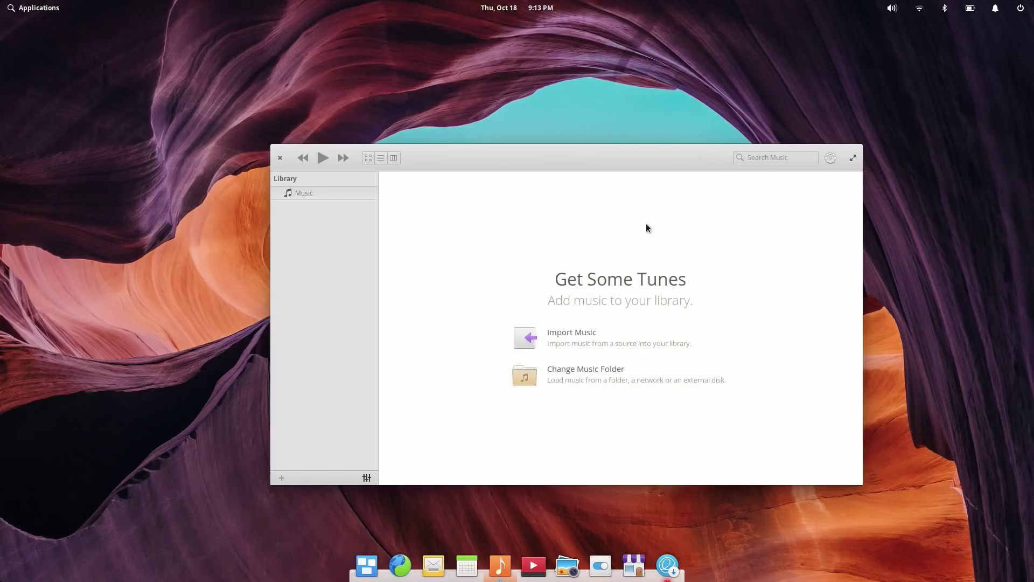
pyautogui.moveTo(484, 161)
pyautogui.mouseDown()
pyautogui.moveTo(461, 180)
pyautogui.moveTo(479, 176)
pyautogui.mouseUp()
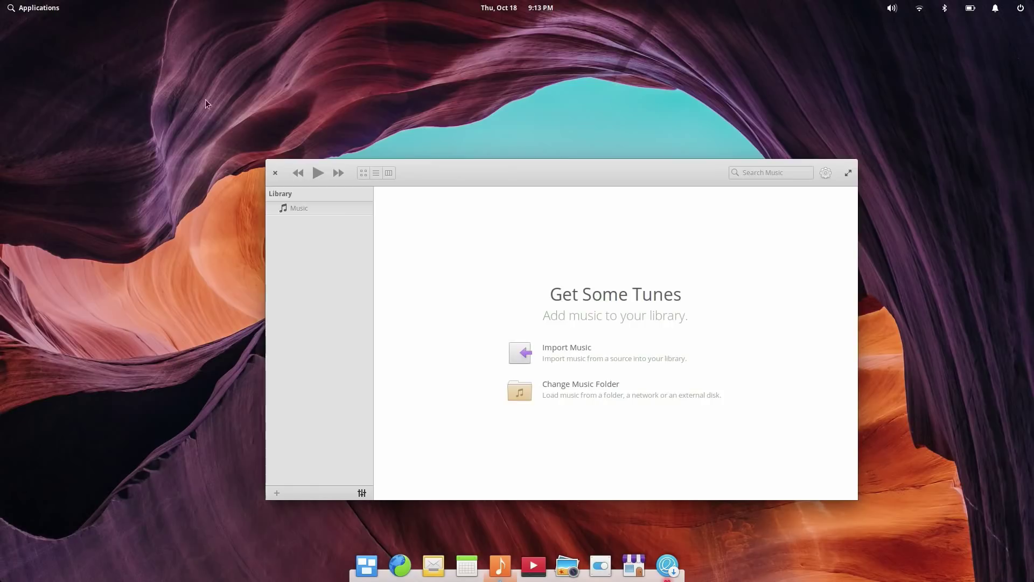
pyautogui.click(276, 172)
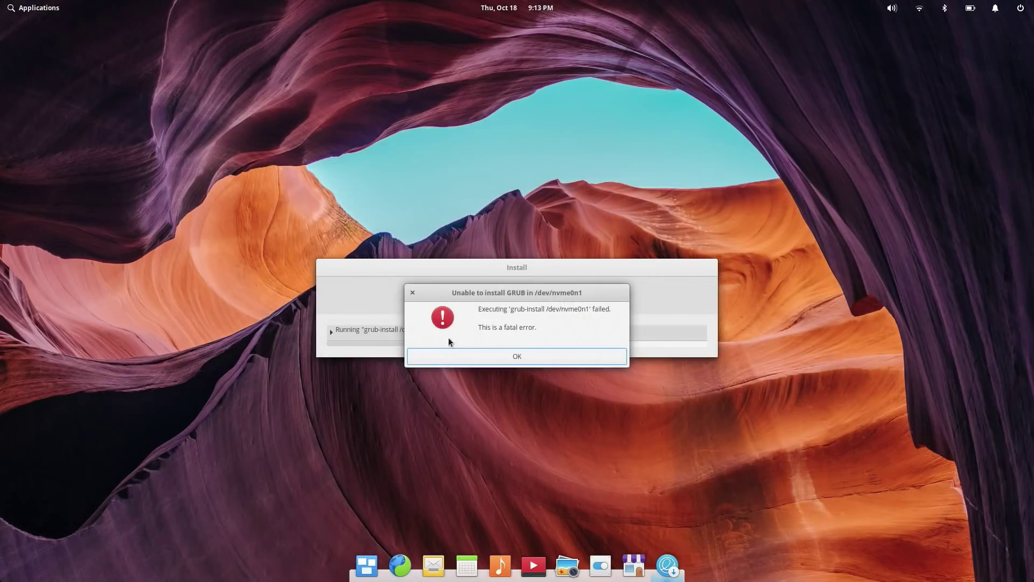
# Acknowledge the GRUB installation error for /dev/nvme0n1, and close the installer crash report window.
pyautogui.click(537, 362)
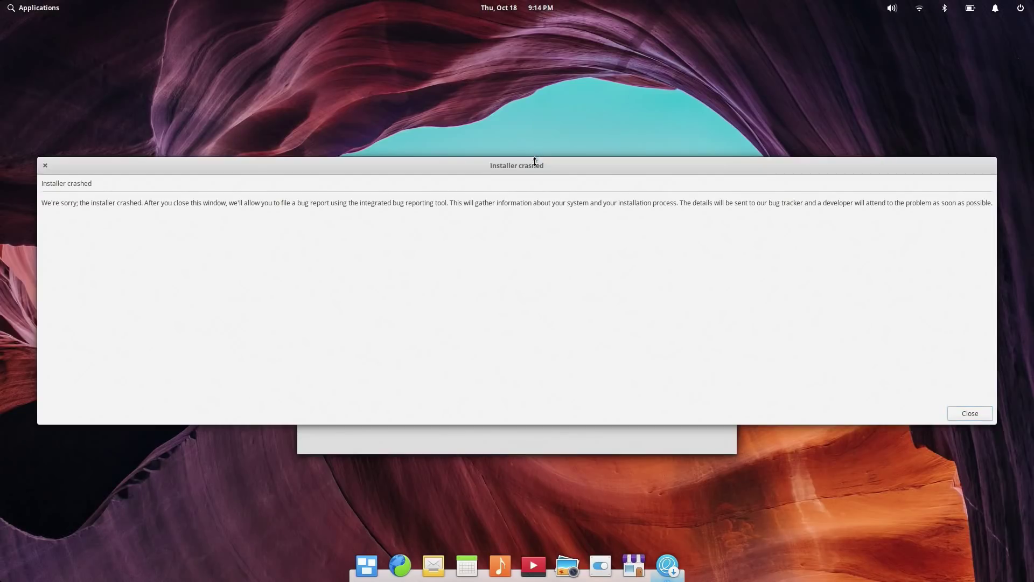
pyautogui.moveTo(534, 160)
pyautogui.mouseDown()
pyautogui.moveTo(539, 532)
pyautogui.moveTo(555, 282)
pyautogui.moveTo(547, 108)
pyautogui.moveTo(538, 144)
pyautogui.mouseUp()
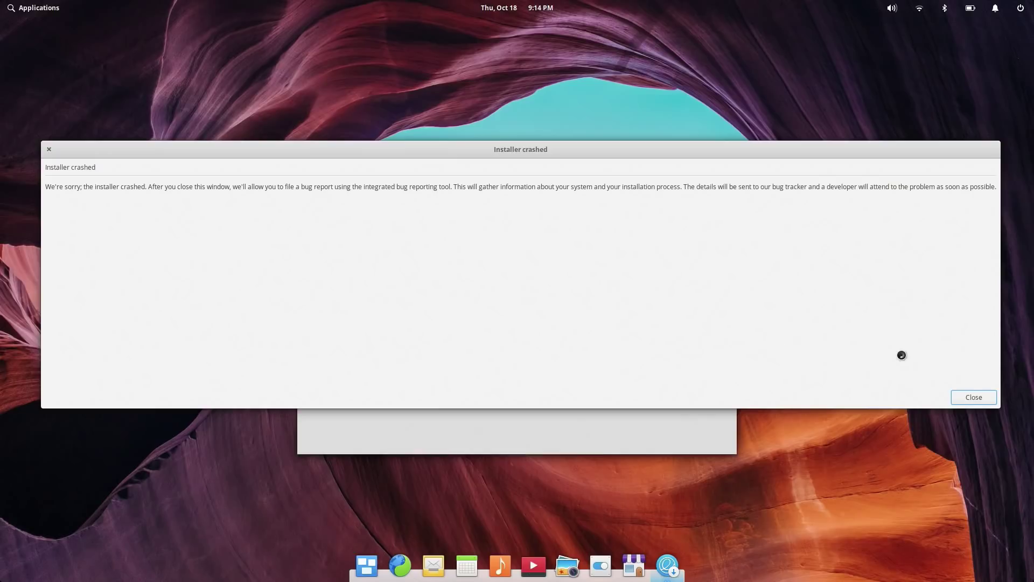
pyautogui.click(979, 400)
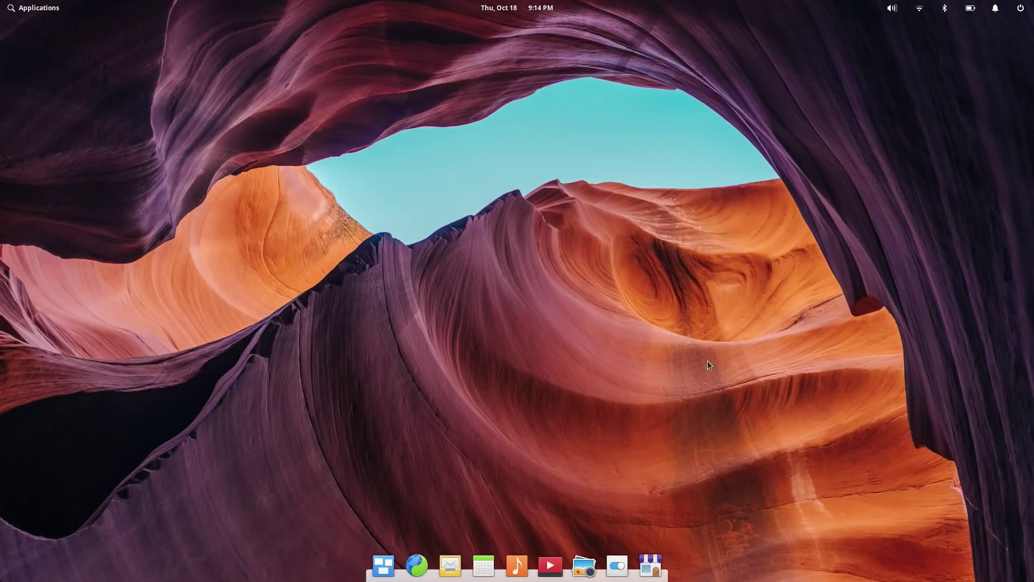
pyautogui.click(1019, 6)
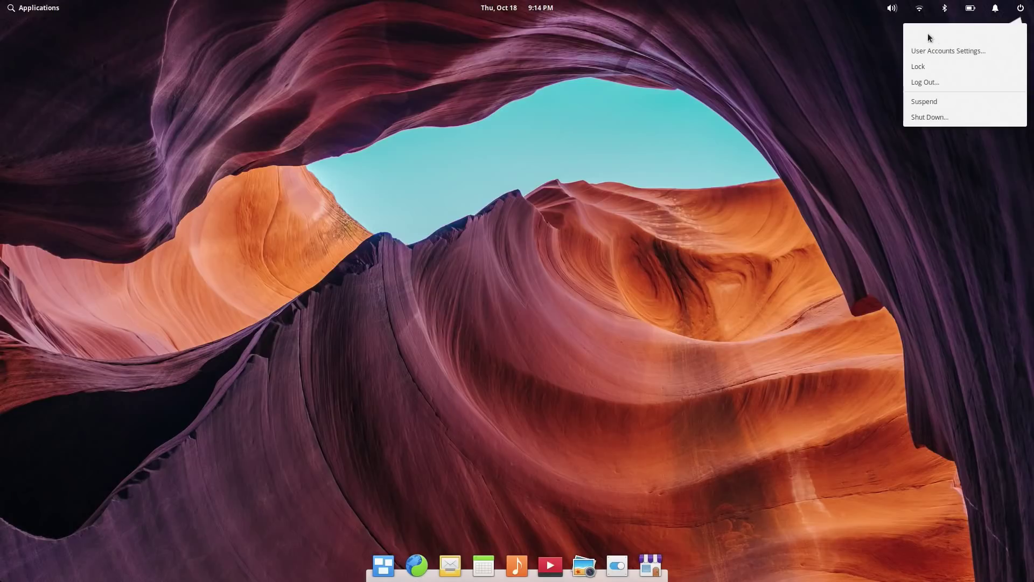
pyautogui.click(739, 112)
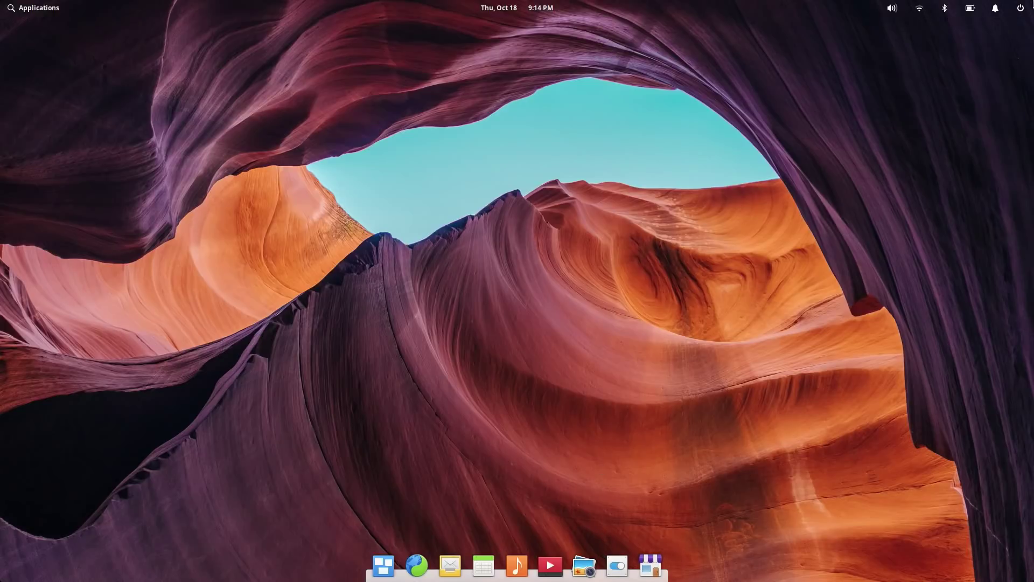
pyautogui.click(1020, 8)
pyautogui.click(880, 245)
pyautogui.click(383, 564)
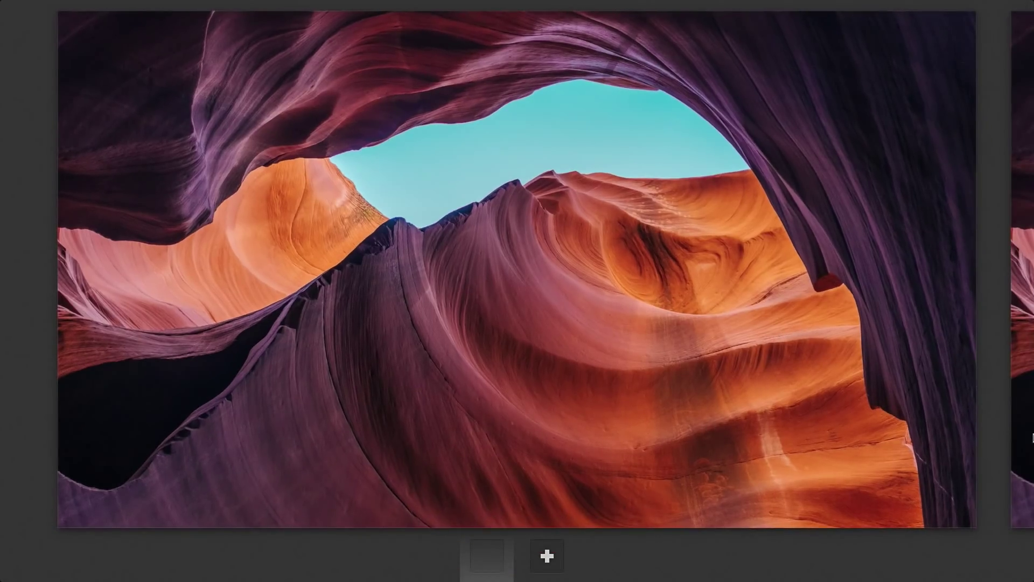
pyautogui.click(673, 374)
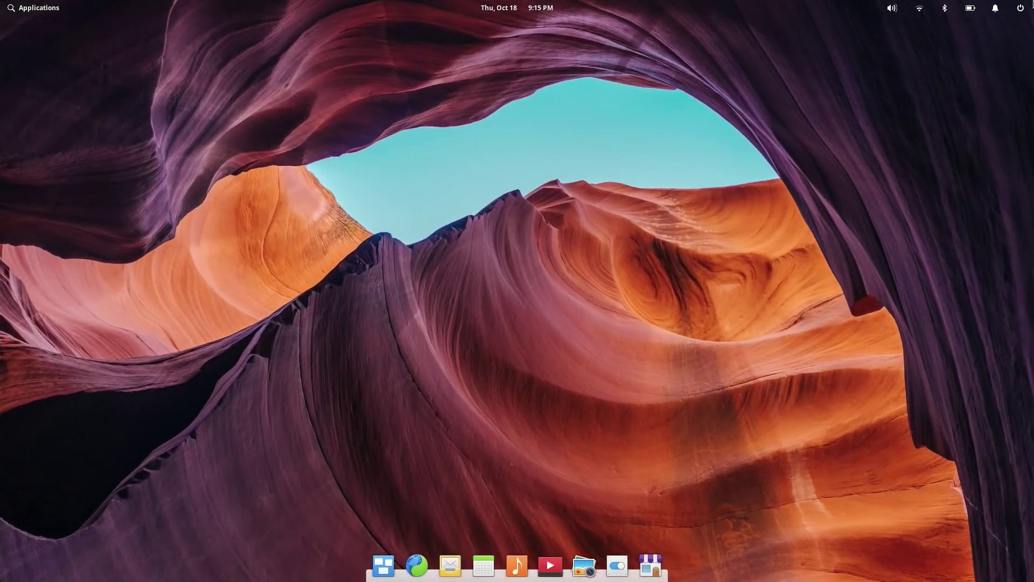
# Open GParted to examine the partitions on /dev/nvme0n1, select /dev/nvme0n1p1, and quit the program.
pyautogui.click(11, 6)
pyautogui.click(189, 154)
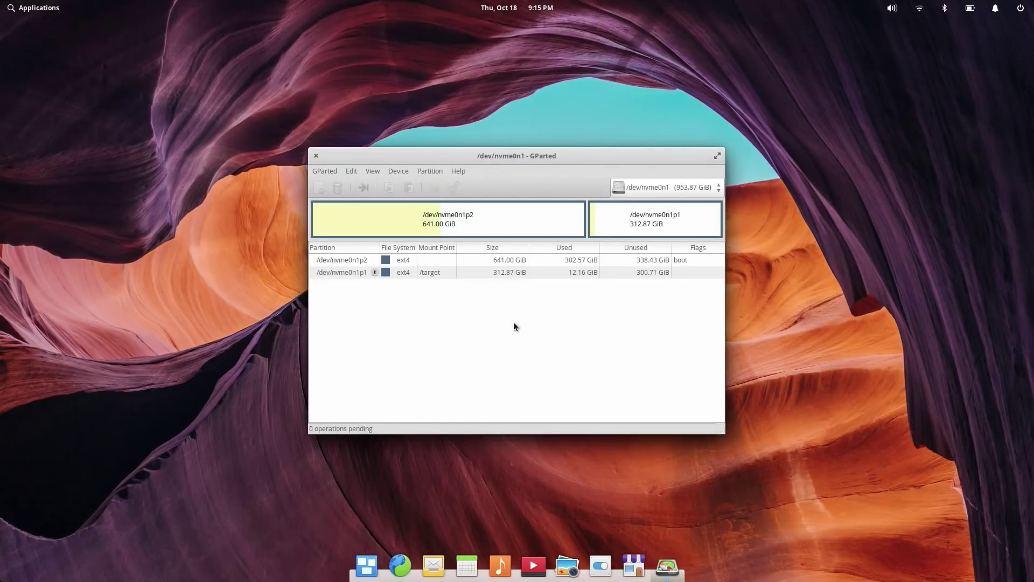
pyautogui.click(638, 229)
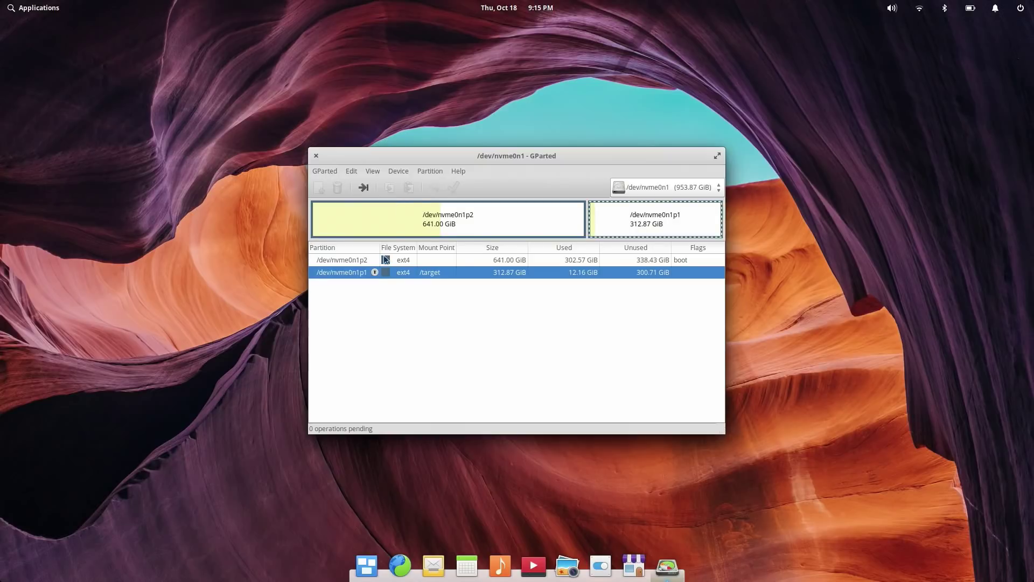
pyautogui.click(325, 171)
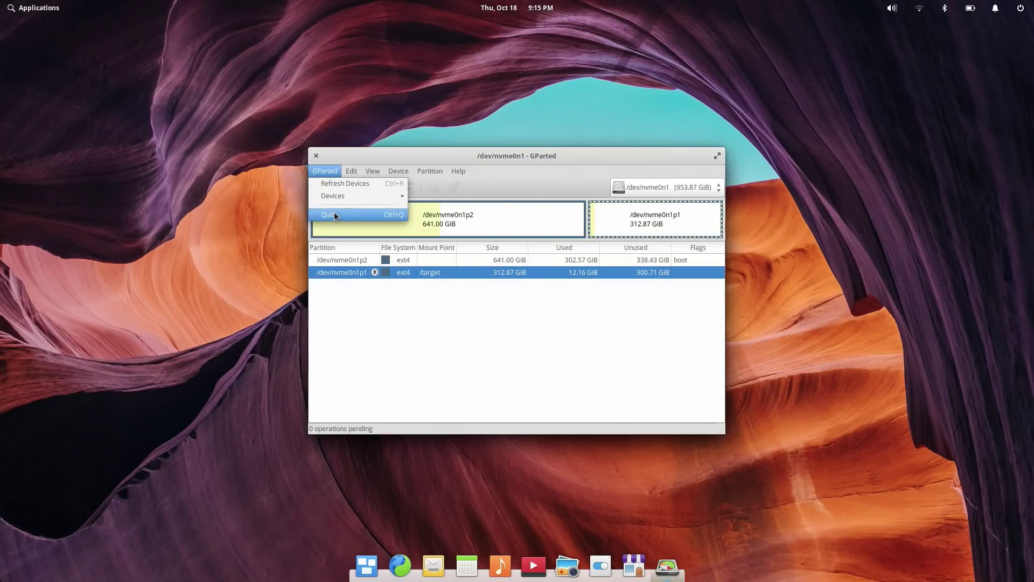
pyautogui.click(334, 213)
# Open google.com in the Epiphany web browser and search for "elementaryos 5.0 juno grun error installer".
pyautogui.click(416, 565)
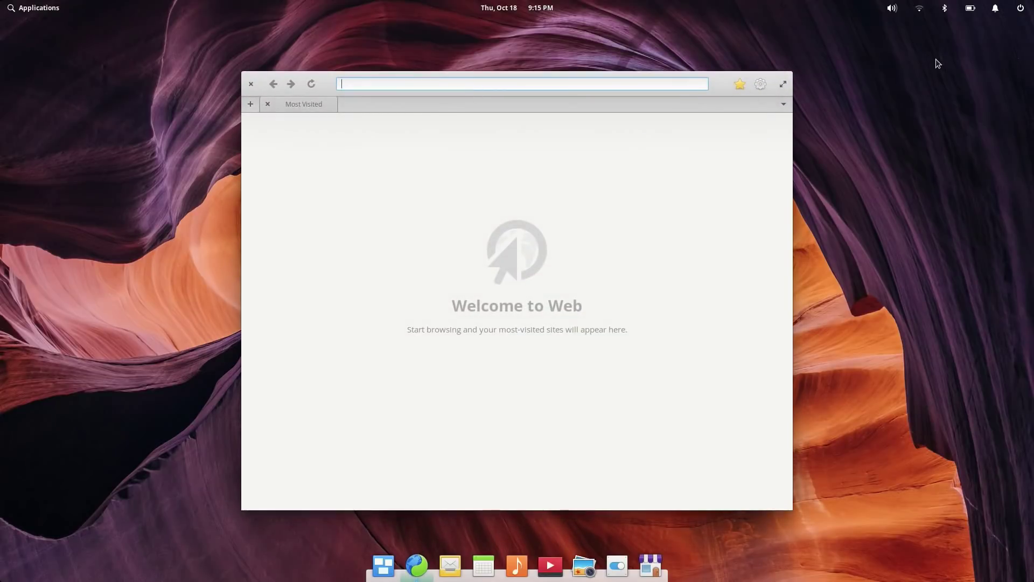
pyautogui.write('google.com')
pyautogui.press('Return')
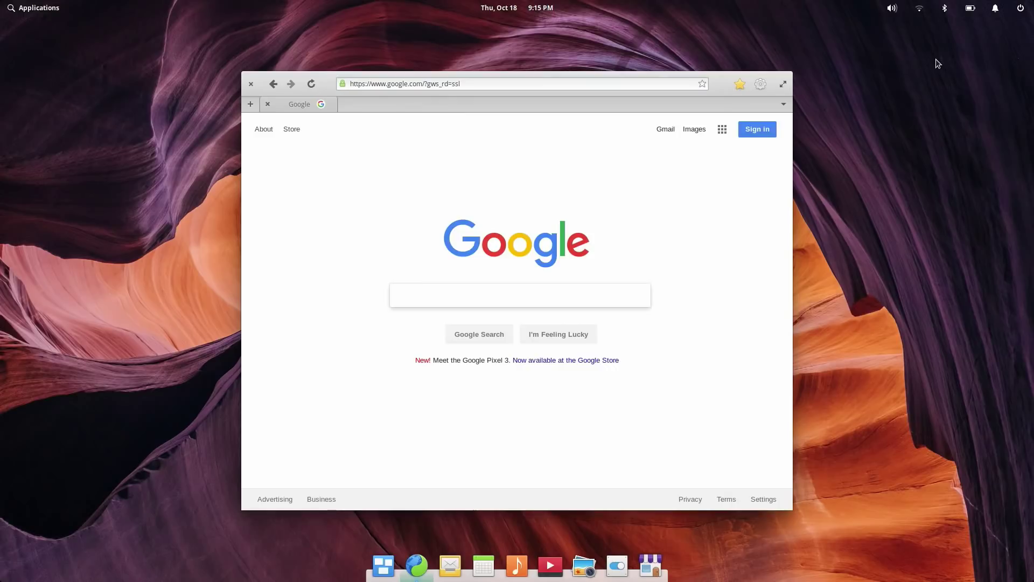
pyautogui.write('elementar')
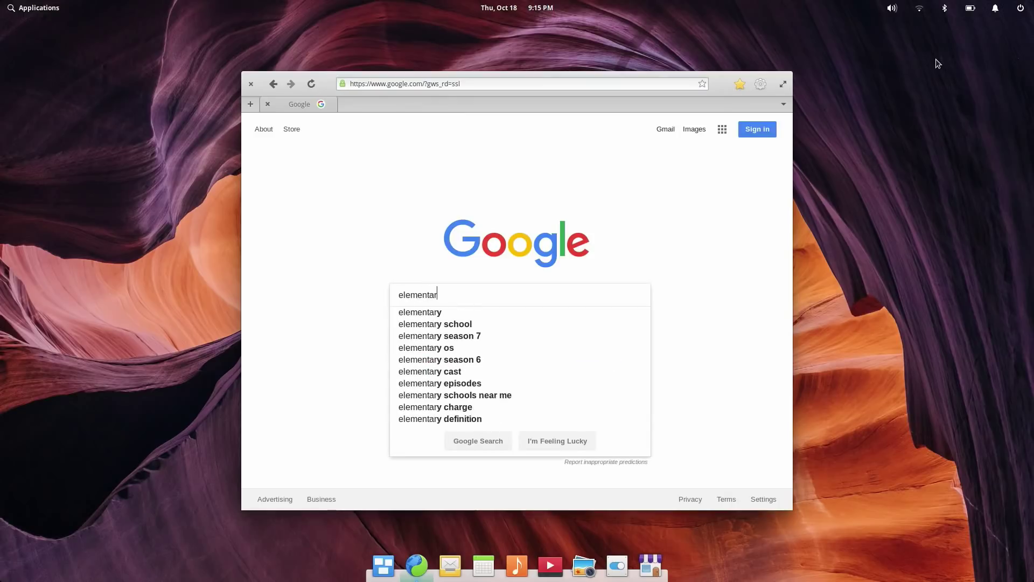
pyautogui.write('yos 5.0 j')
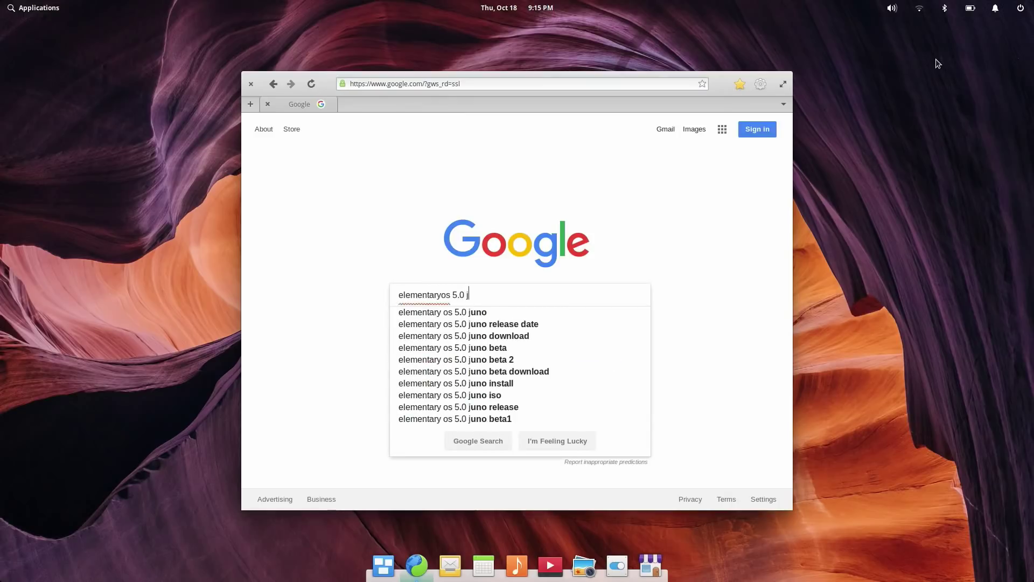
pyautogui.write('uno grun erro')
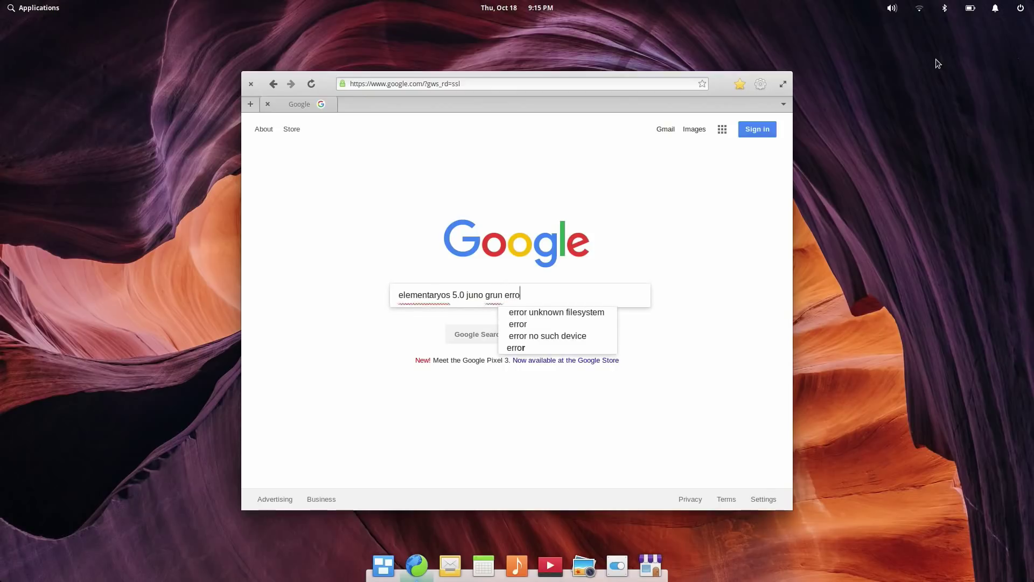
pyautogui.write('r installer')
pyautogui.press('Return')
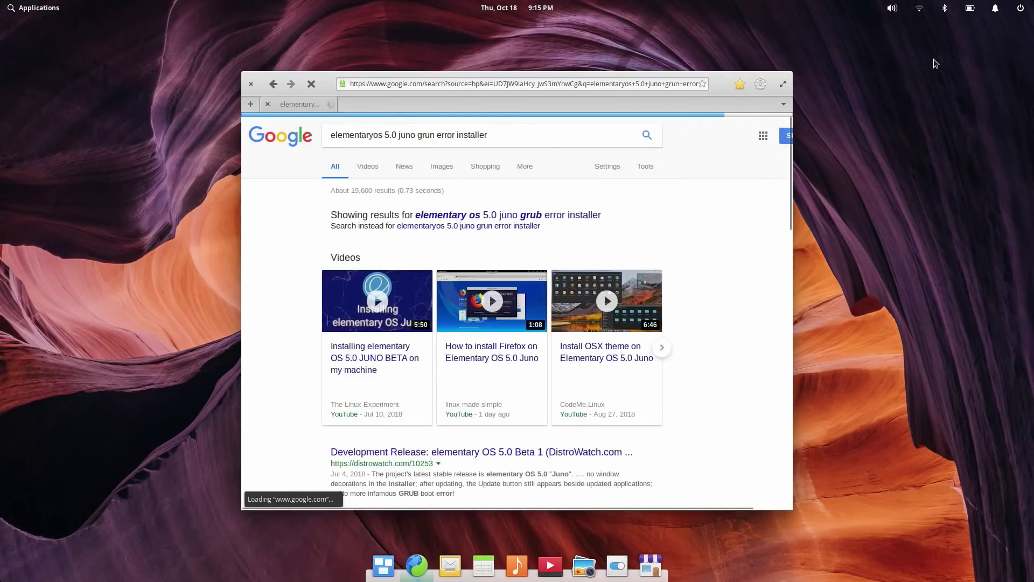
# Examine the Google search results for the GRUB error and open the Reddit thread "Error while installing Elementary OS".
pyautogui.scroll(-5, 519, 296)
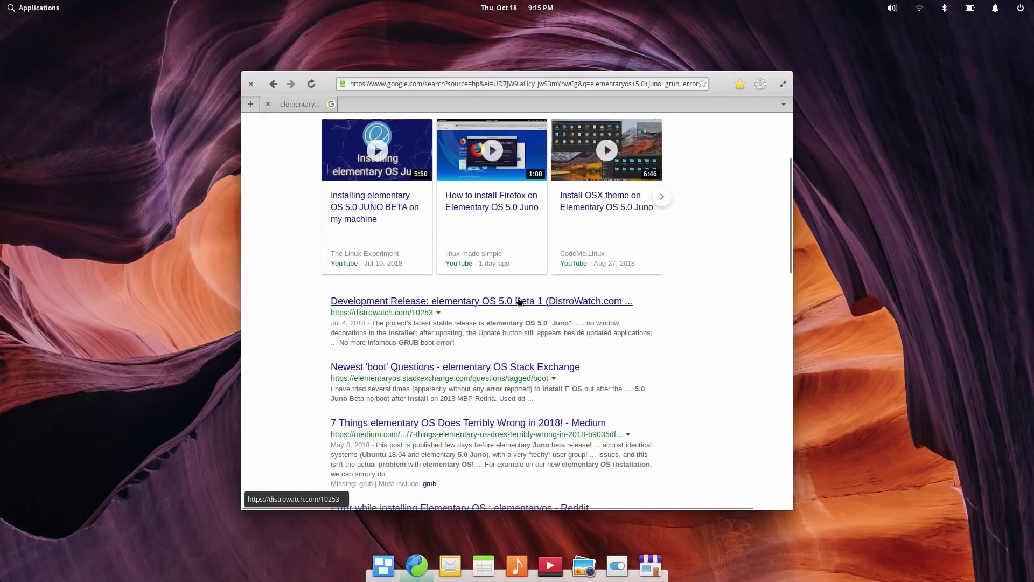
pyautogui.scroll(-3, 343, 216)
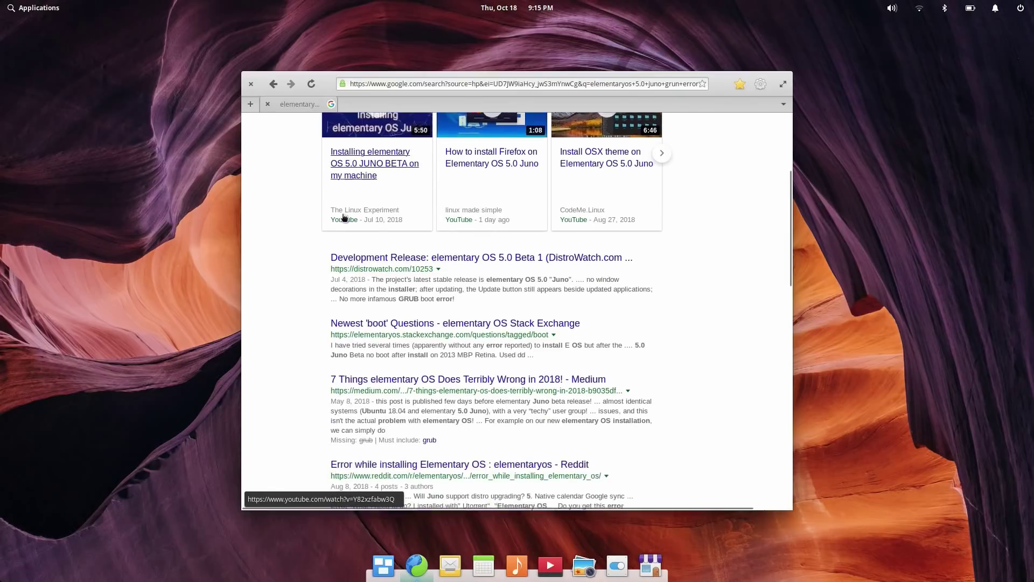
pyautogui.scroll(-2, 345, 218)
pyautogui.scroll(-2, 333, 210)
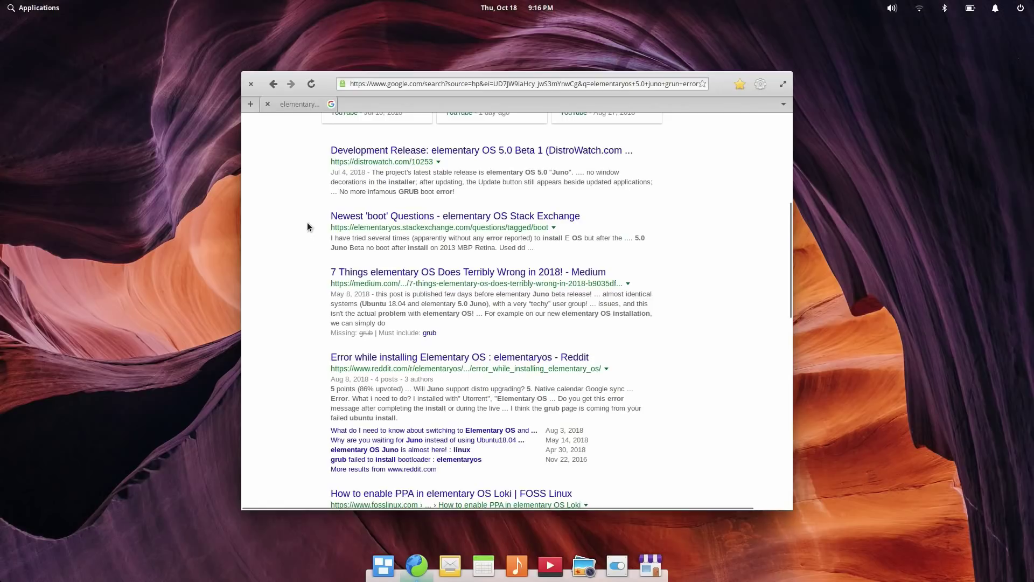
pyautogui.scroll(-3, 307, 226)
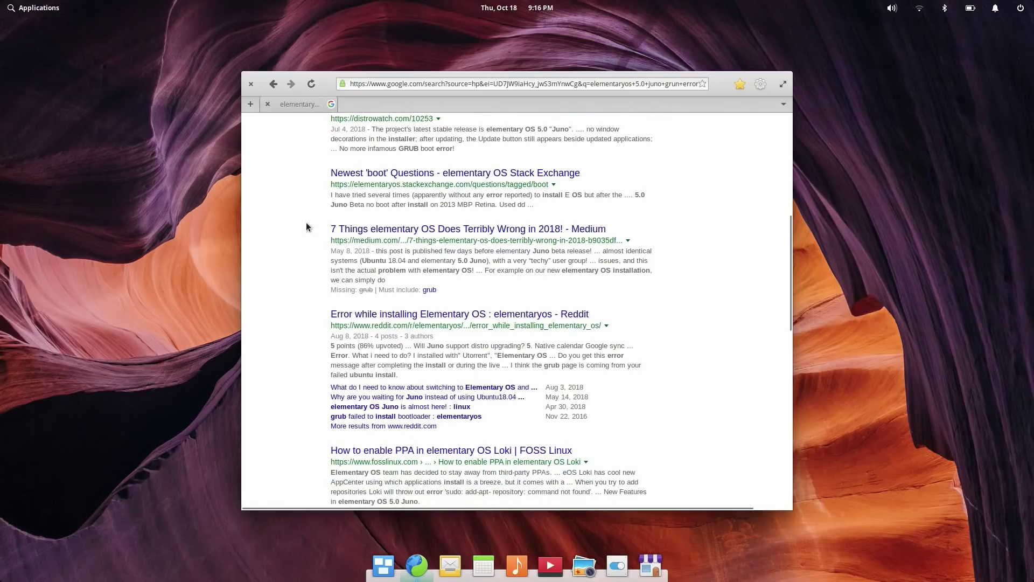
pyautogui.scroll(-5, 307, 226)
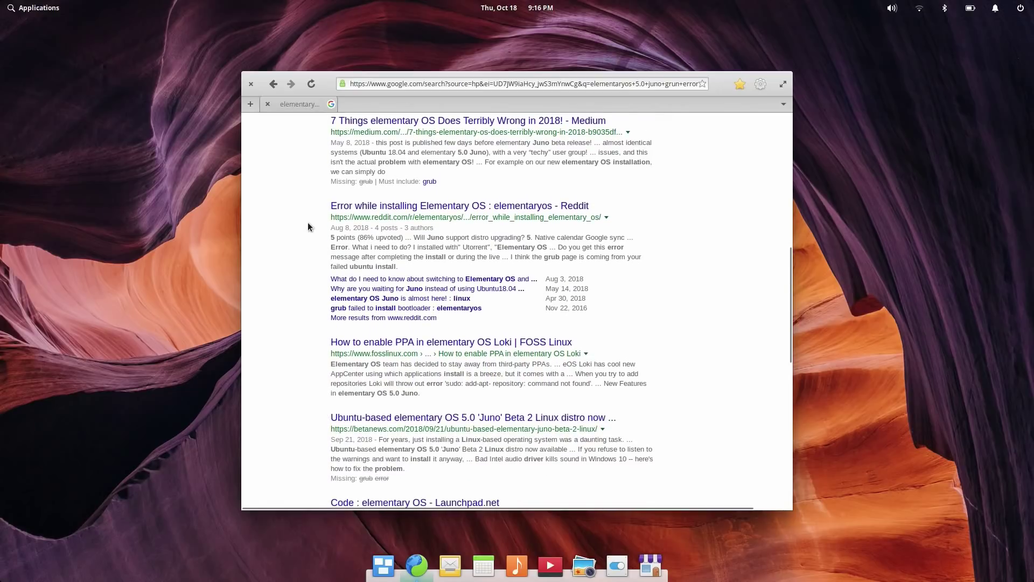
pyautogui.scroll(-2, 308, 227)
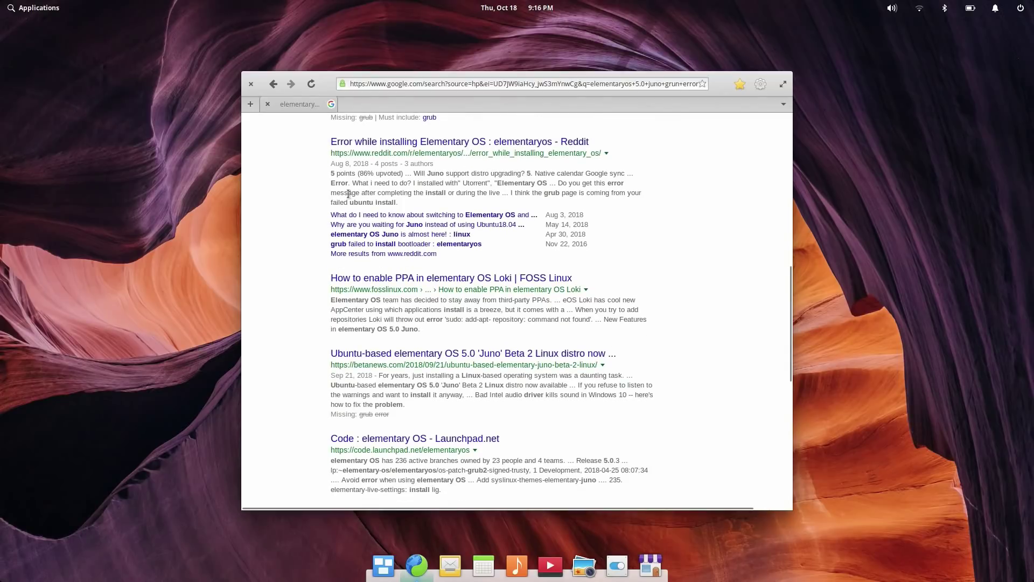
pyautogui.click(380, 141)
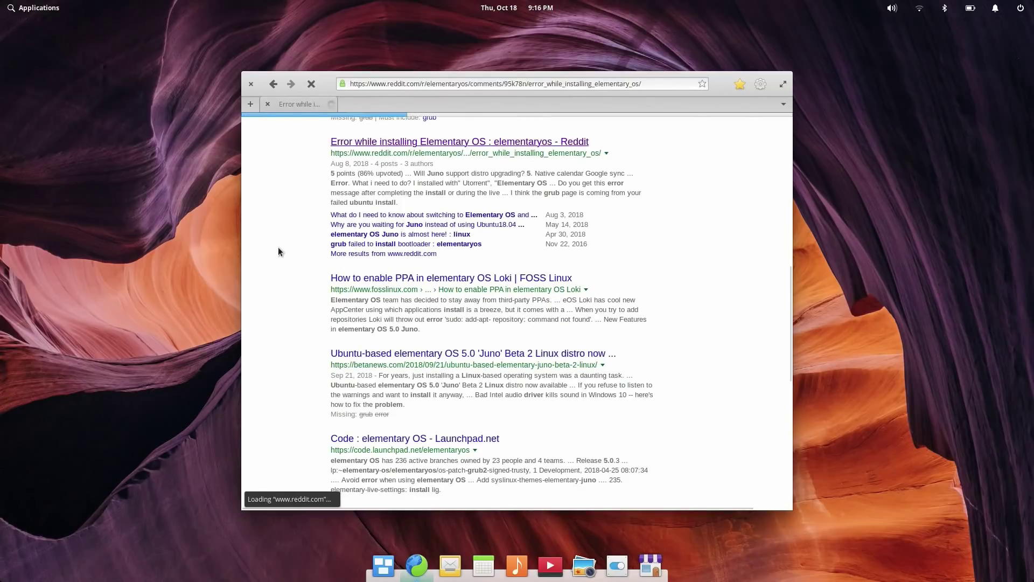
# Read through the Reddit thread's post and all its replies for a fix to the installation error, and close the browser.
pyautogui.scroll(-5, 280, 250)
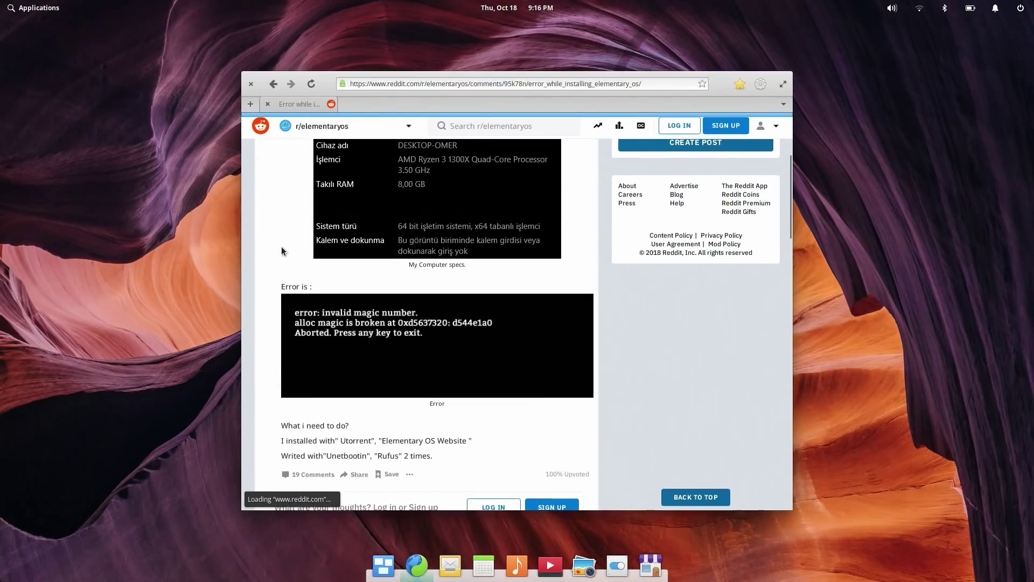
pyautogui.scroll(-7, 282, 251)
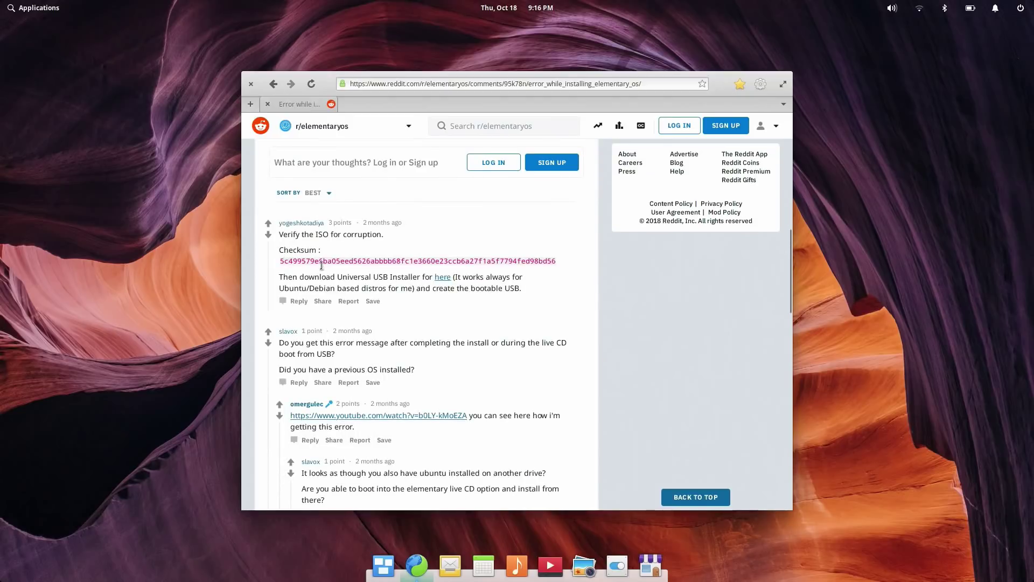
pyautogui.scroll(-4, 328, 258)
pyautogui.scroll(4, 378, 261)
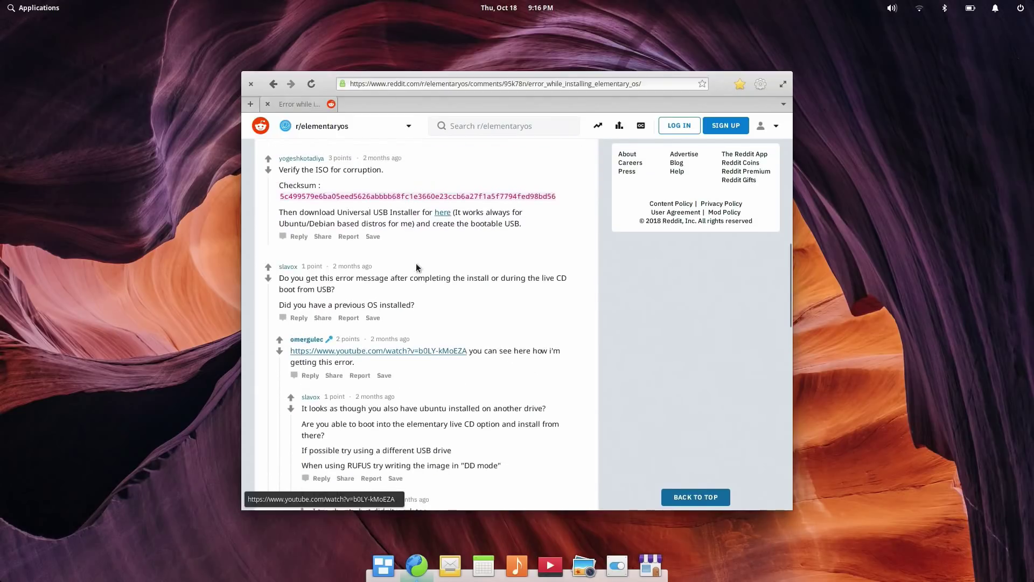
pyautogui.scroll(-1, 416, 263)
pyautogui.scroll(2, 416, 263)
pyautogui.scroll(-2, 415, 263)
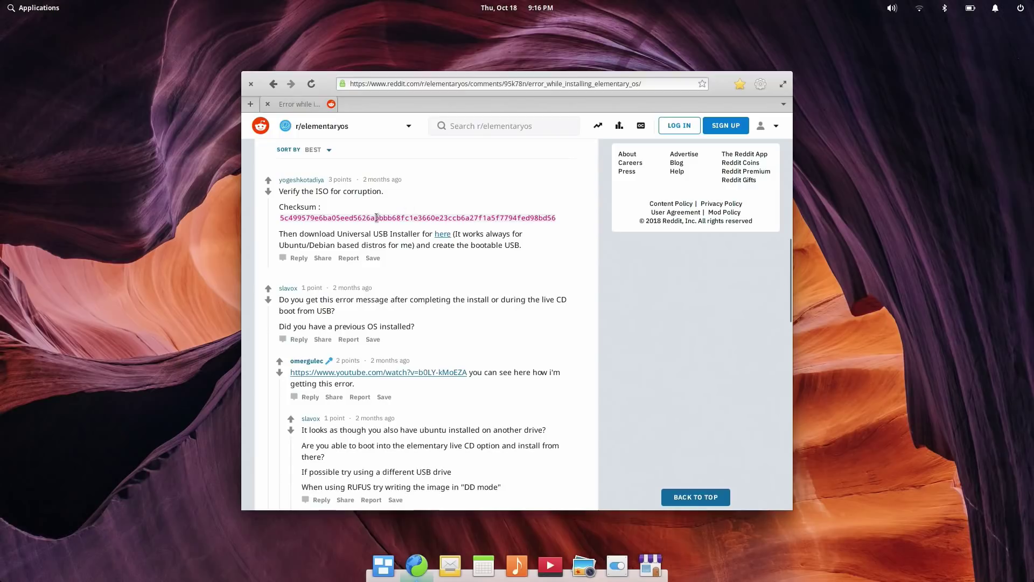
pyautogui.scroll(-3, 505, 282)
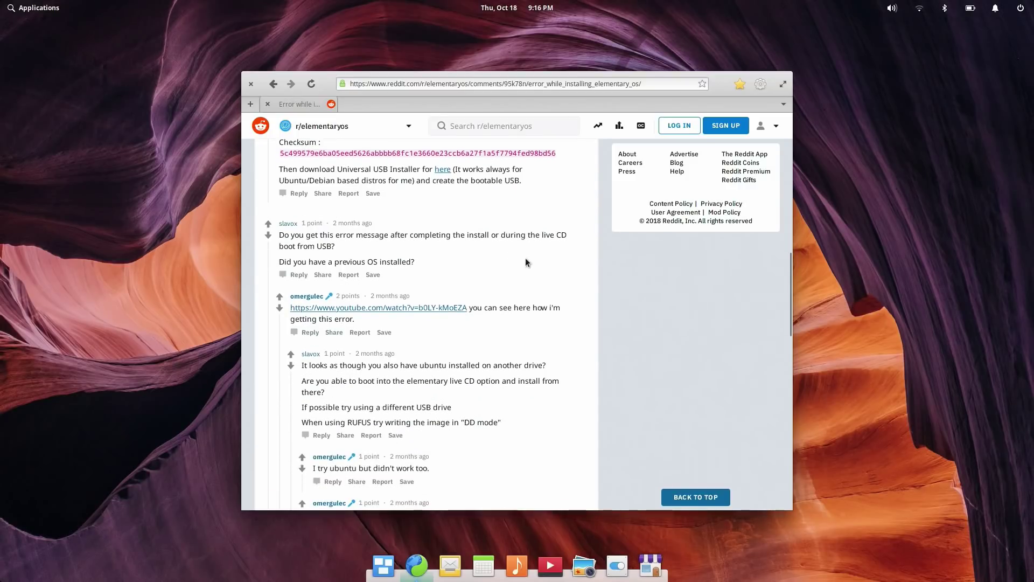
pyautogui.scroll(-4, 526, 262)
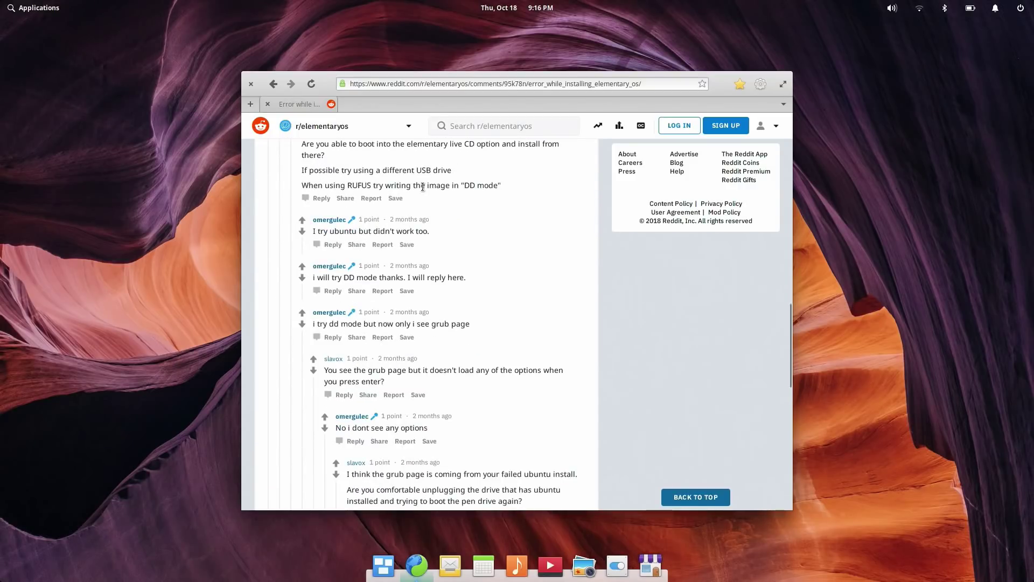
pyautogui.scroll(-12, 568, 235)
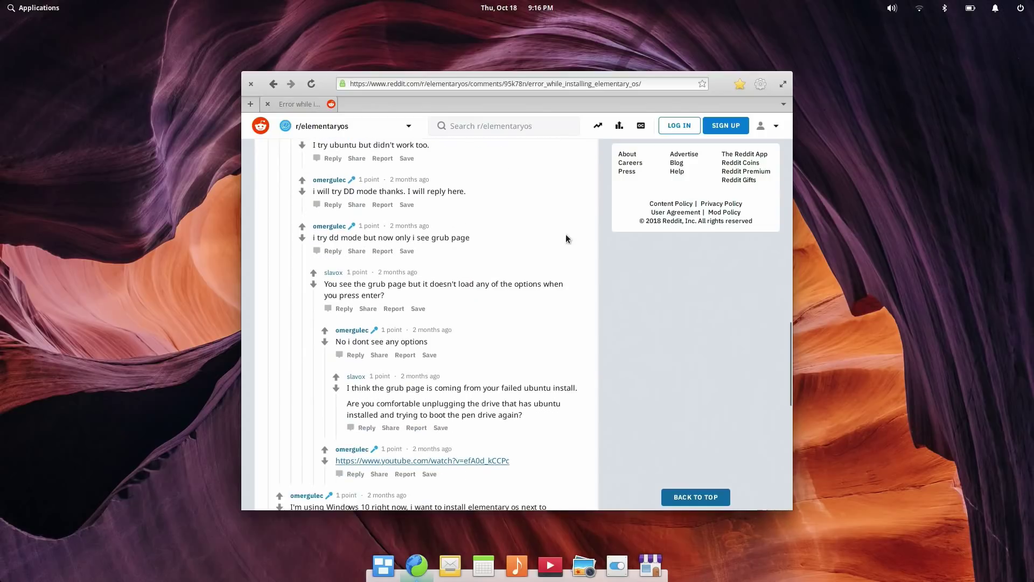
pyautogui.scroll(-4, 566, 242)
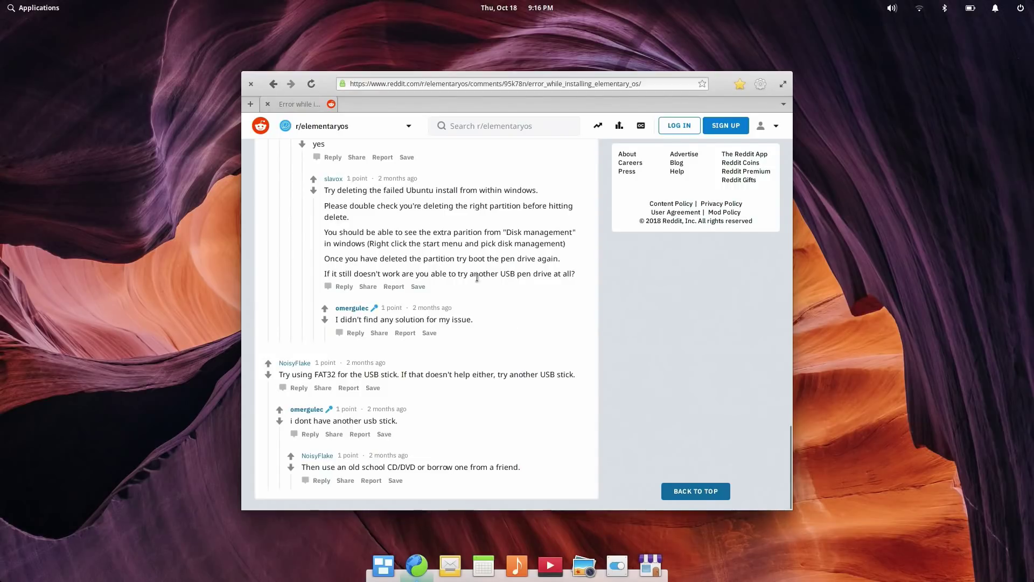
pyautogui.click(251, 85)
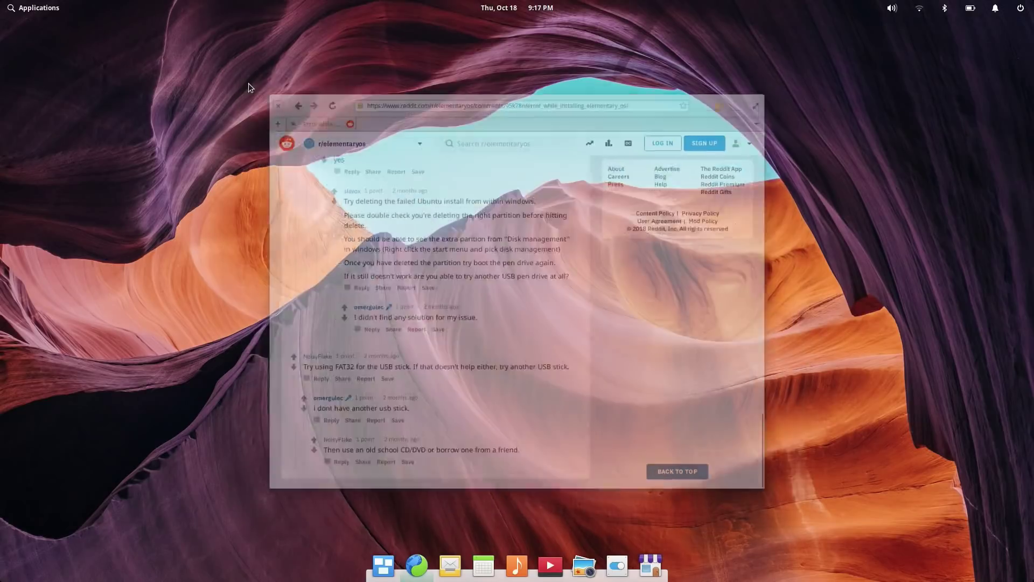
# Restart the computer from the live session and continue past the request to remove the installation medium.
pyautogui.click(1021, 7)
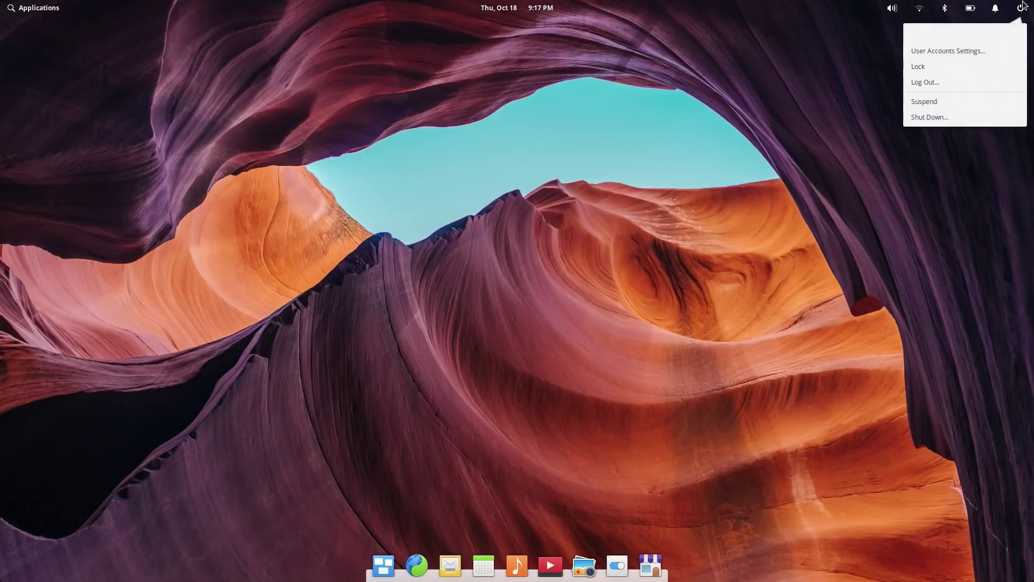
pyautogui.click(925, 117)
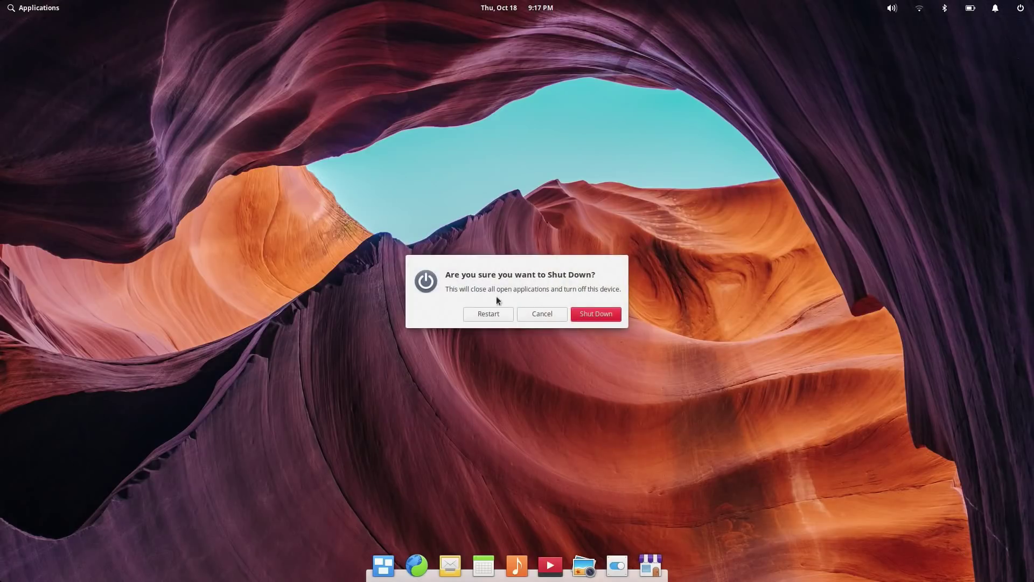
pyautogui.click(480, 313)
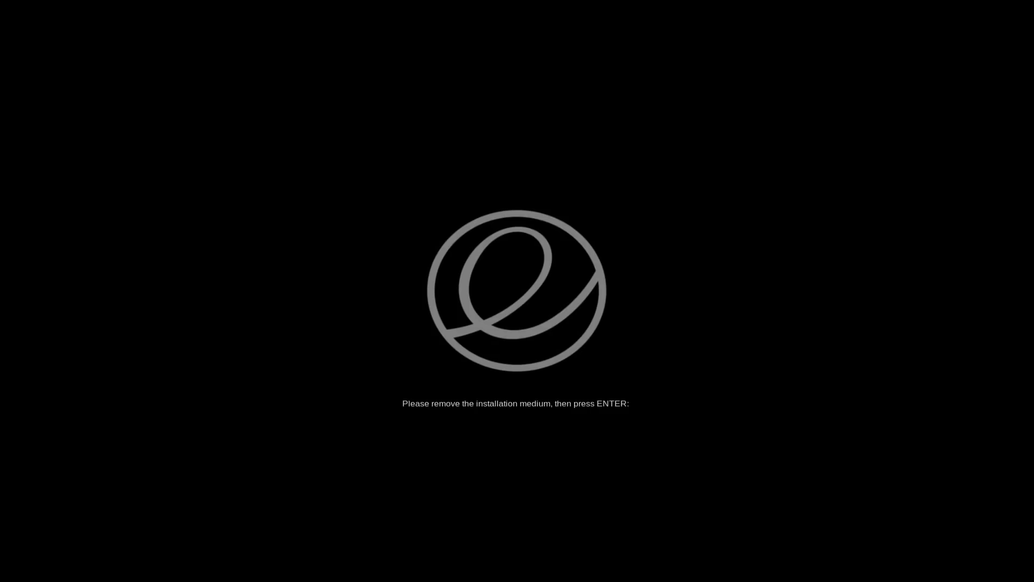
pyautogui.press('Return')
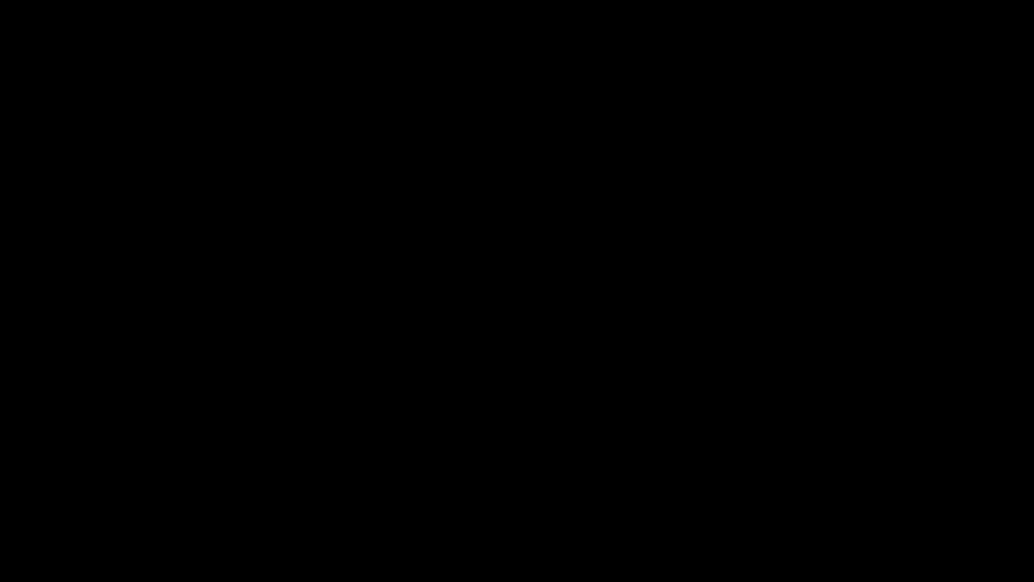